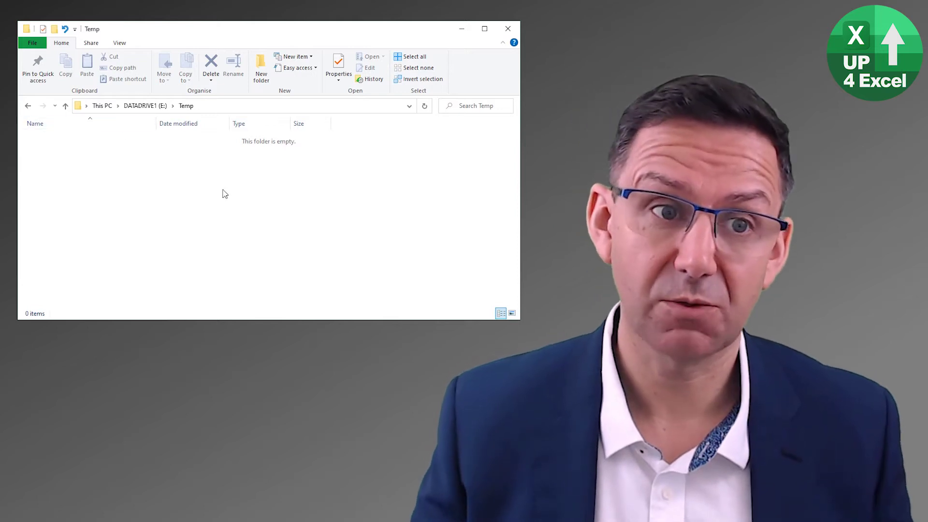
- Display the view options for the Temp folder, including the file name extension and hidden item settings
left_click(122, 44)
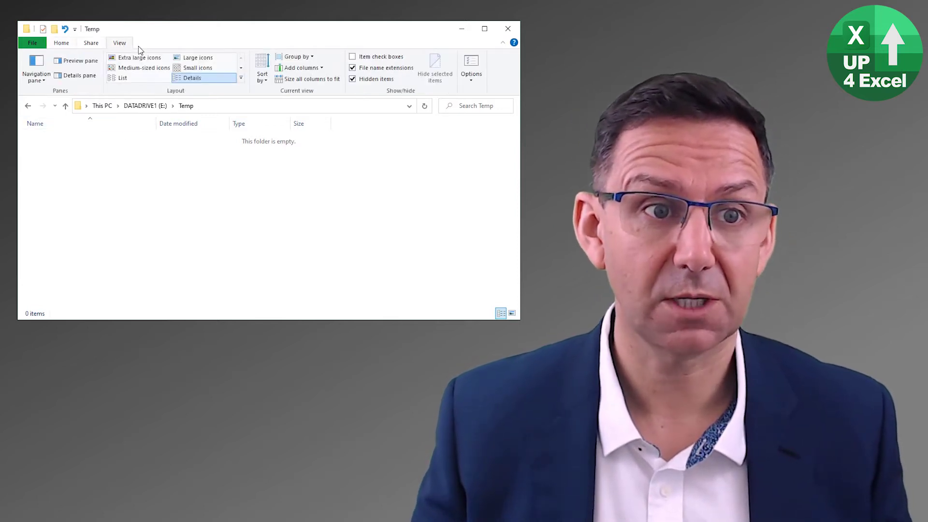
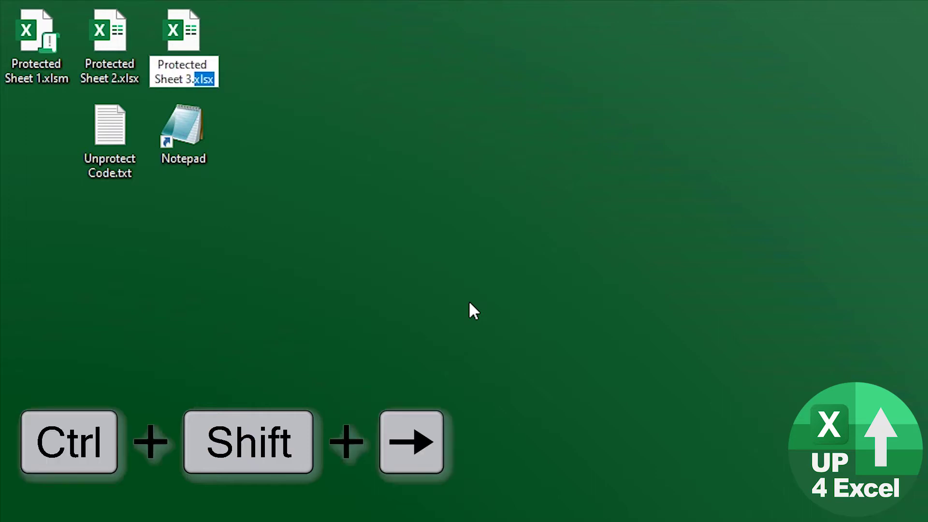
- Change the file extension of the Protected Sheet 3 workbook on the desktop to zip
type("zip")
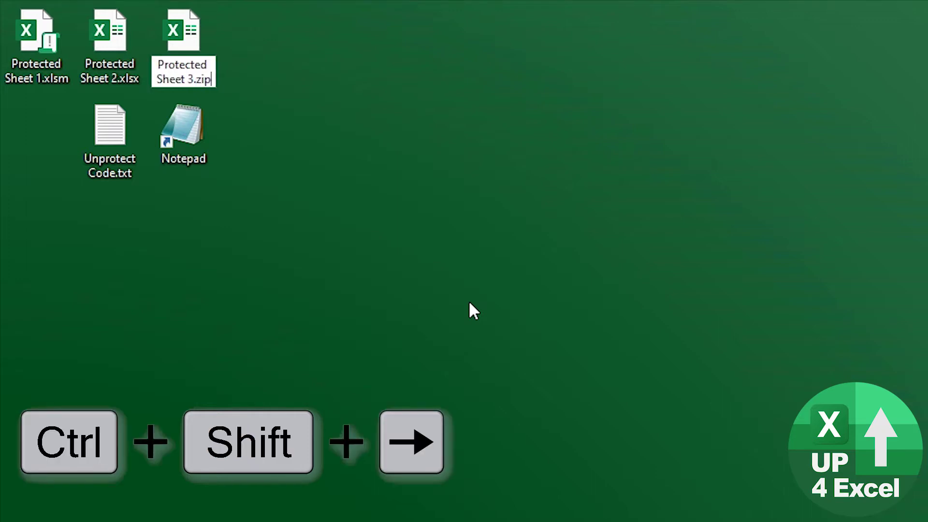
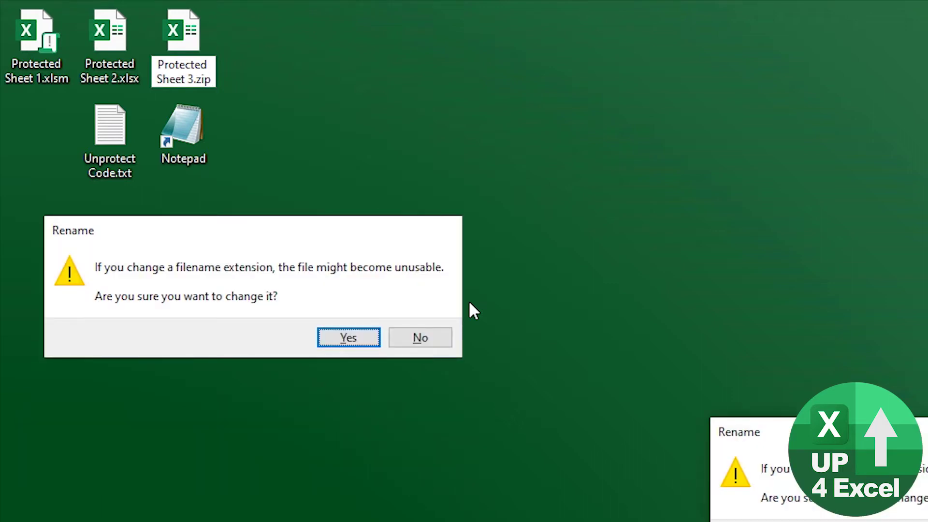
- Accept the extension change to zip and open Protected Sheet 3.zip as a compressed folder in File Explorer
key("Return")
right_click(199, 41)
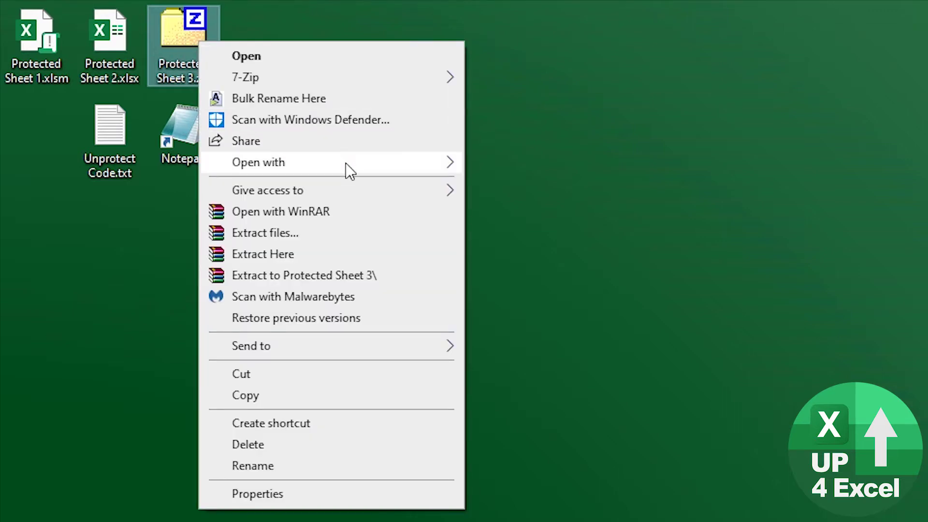
mouse_move(346, 163)
left_click(587, 186)
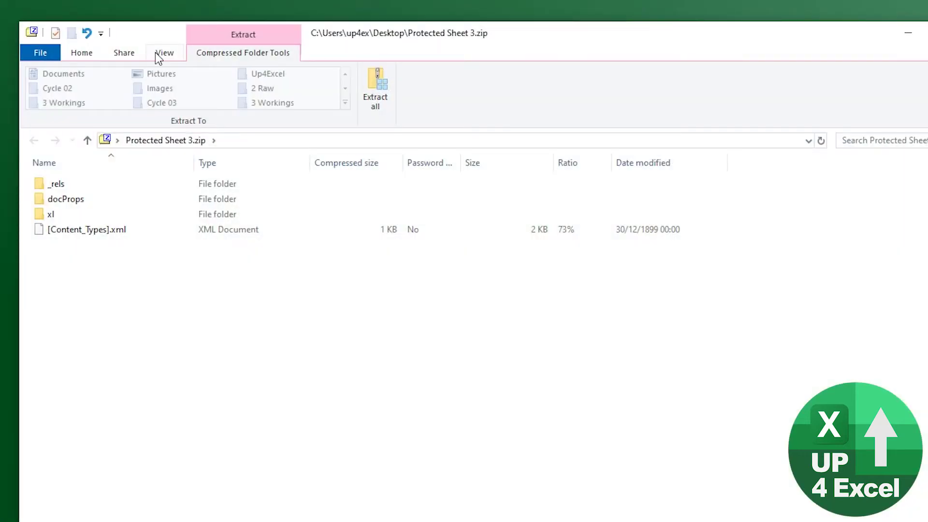
- Extract all contents of Protected Sheet 3.zip to a Protected Sheet 3 folder on the desktop, showing the extracted files when complete
left_click(155, 52)
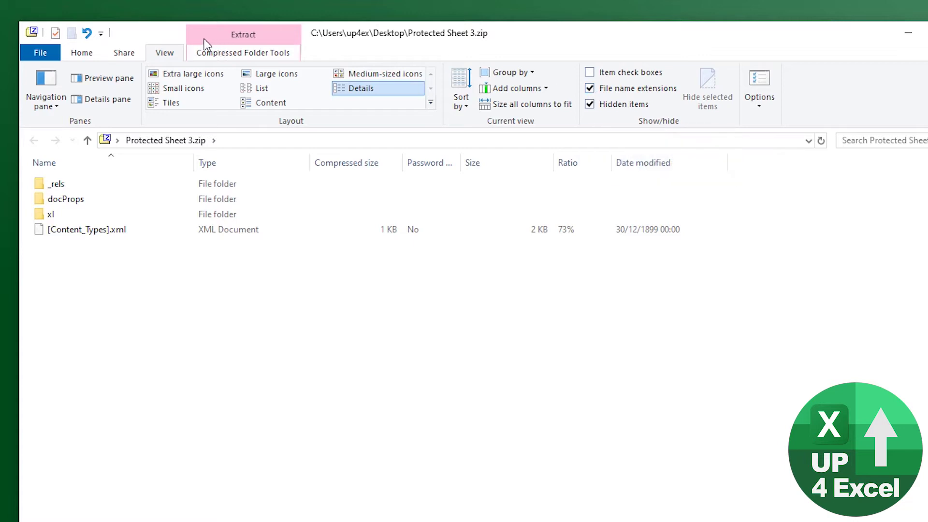
left_click(223, 44)
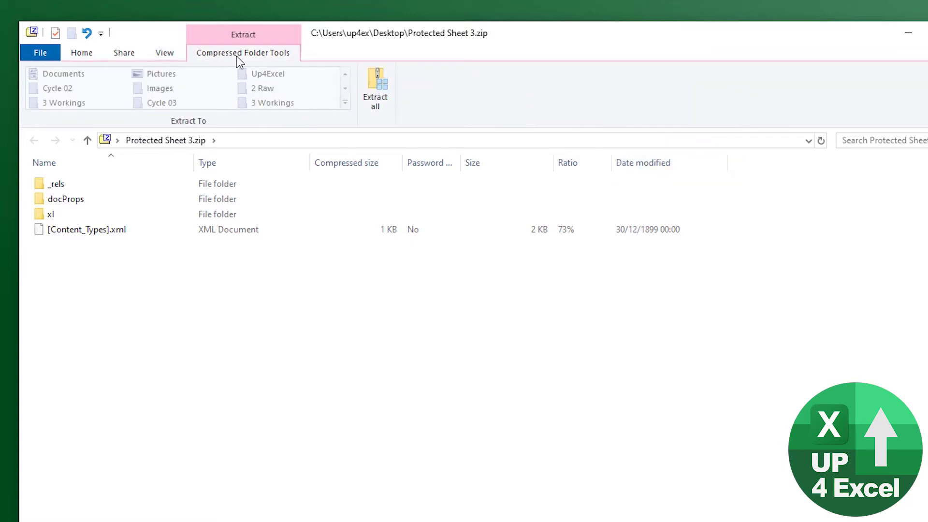
left_click(376, 86)
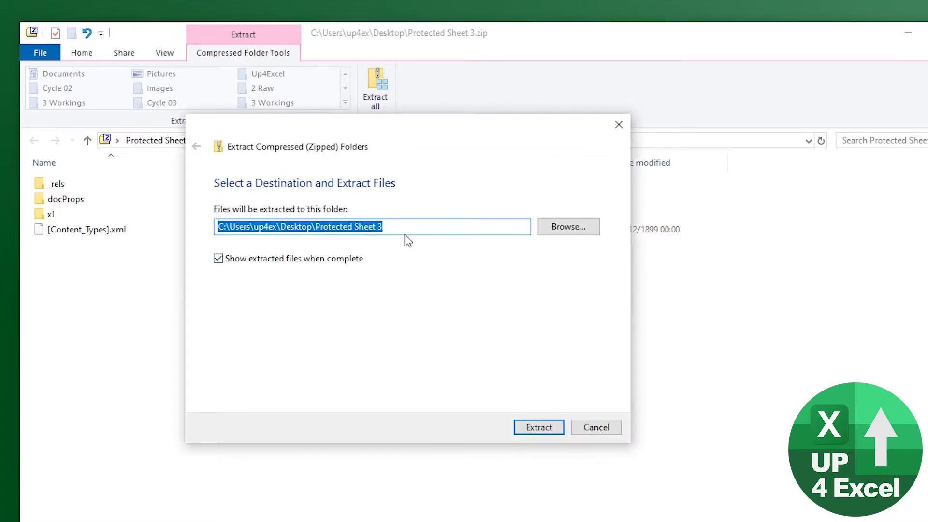
left_click(543, 428)
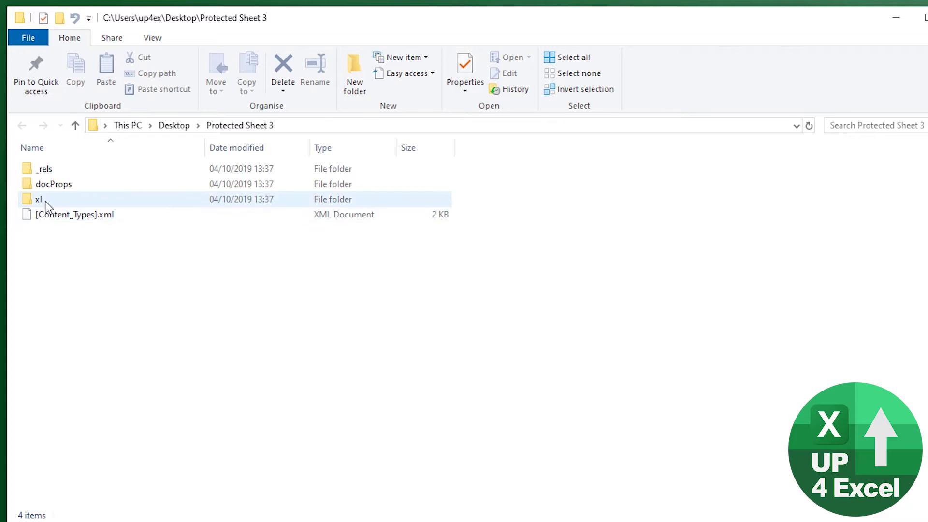
- Open the worksheets folder inside the xl folder of the extracted Protected Sheet 3 files
mouse_move(45, 203)
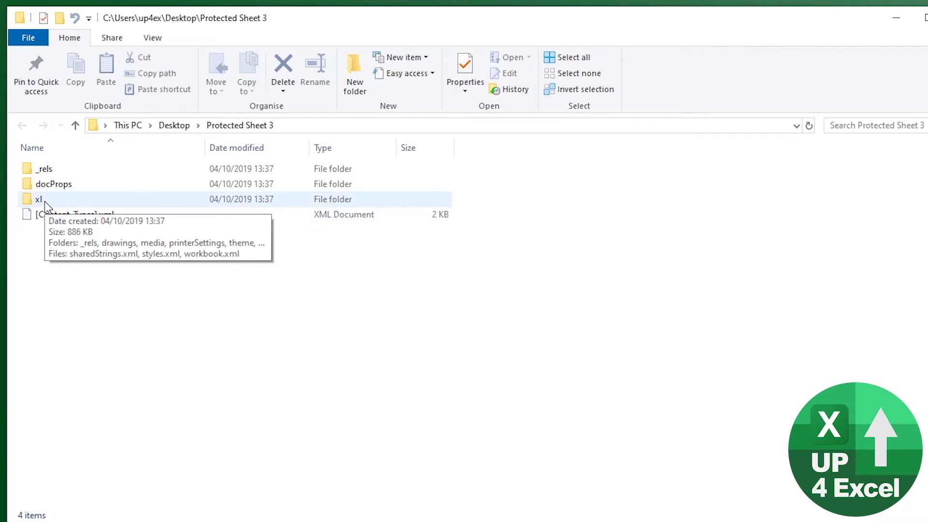
double_click(45, 201)
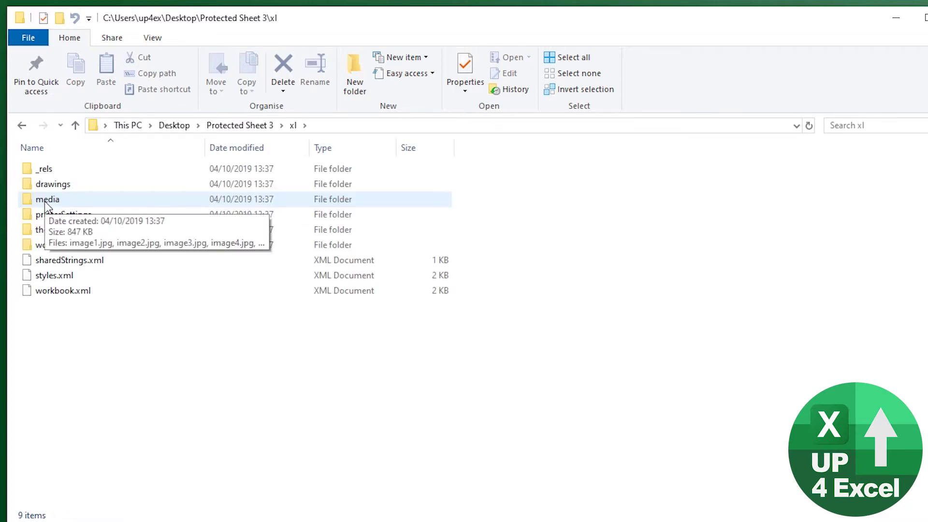
mouse_move(80, 244)
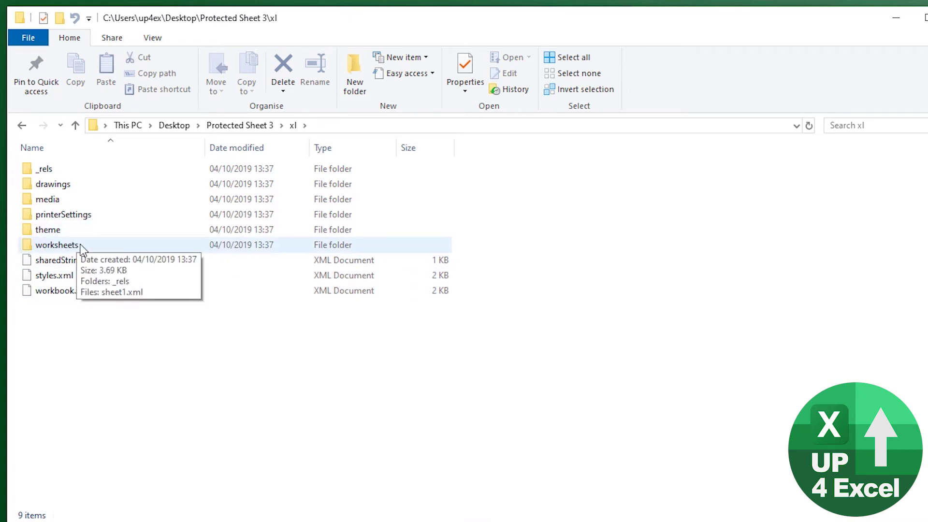
double_click(80, 245)
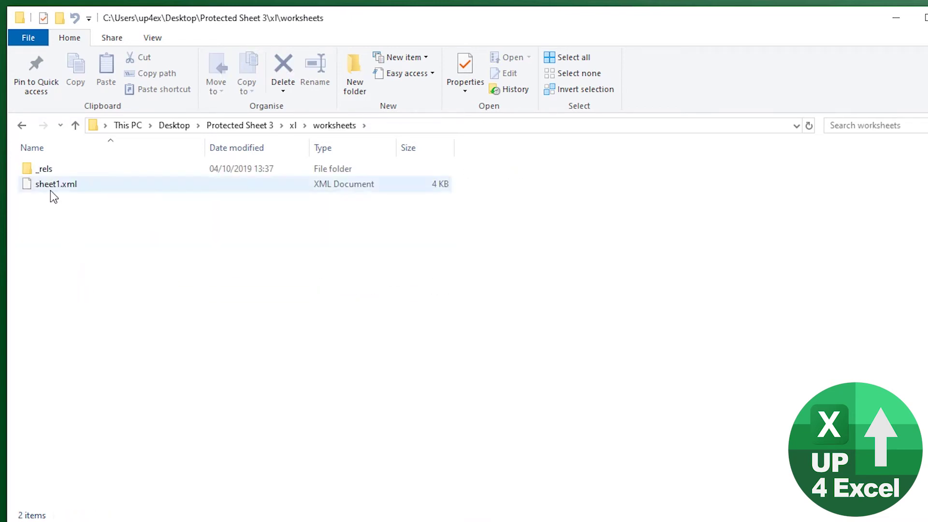
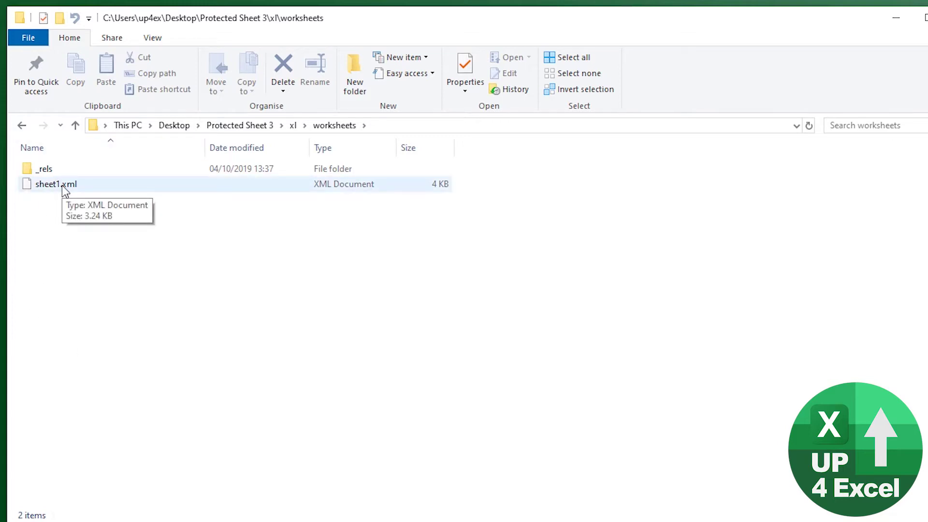
- Open sheet1.xml for editing in Notepad, without making Notepad the default for .xml files
right_click(63, 188)
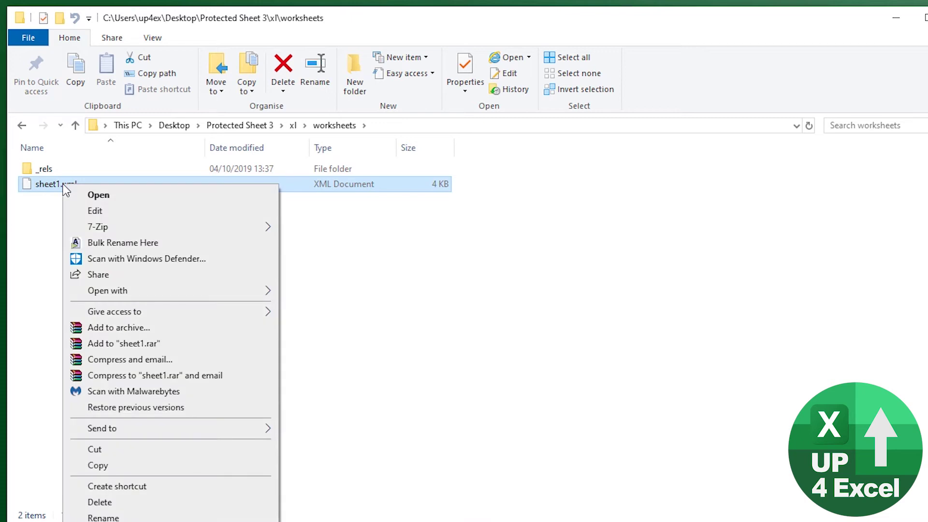
left_click(129, 211)
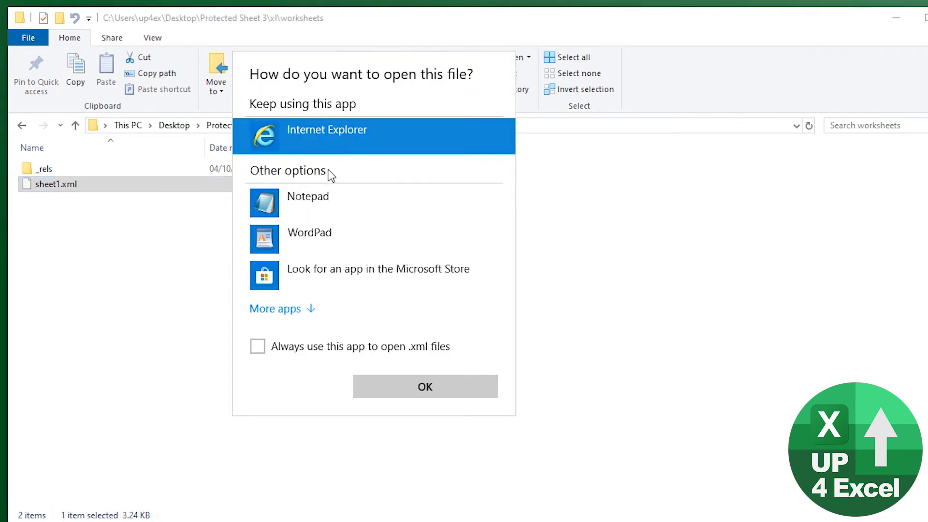
left_click(307, 207)
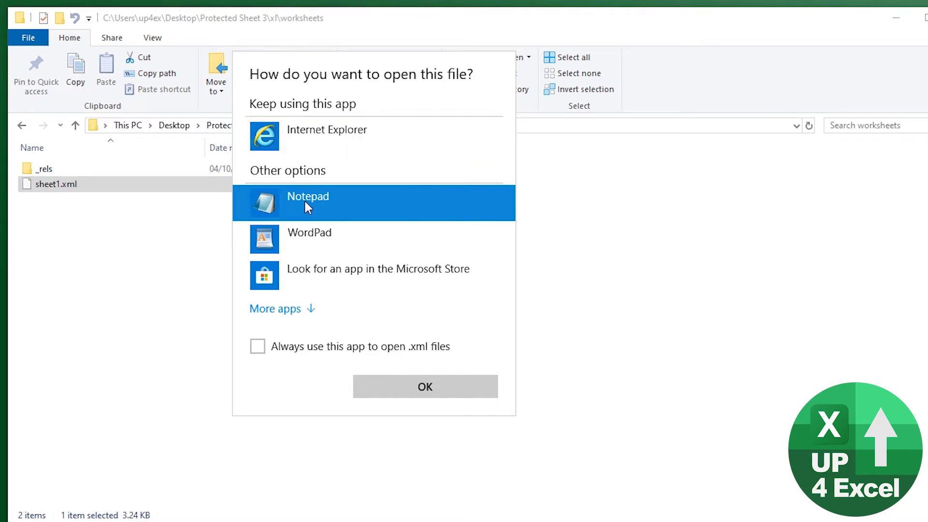
left_click(425, 387)
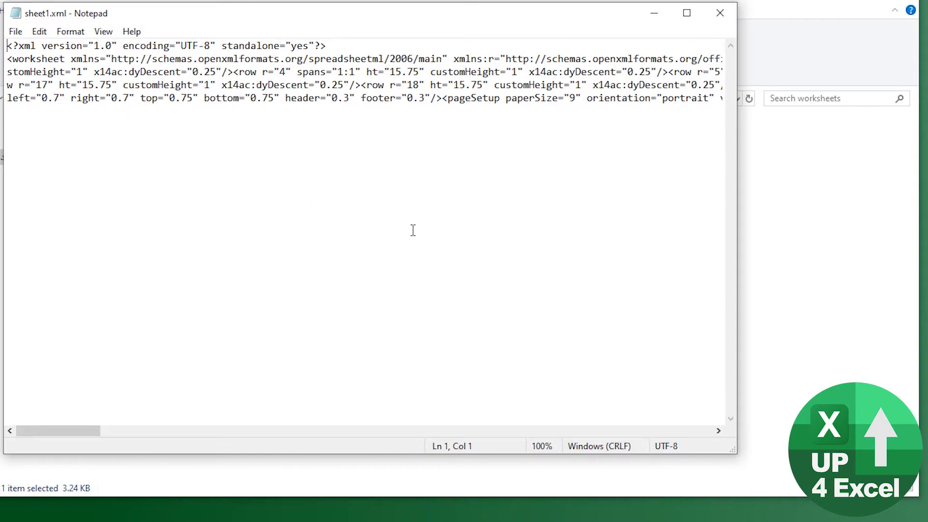
- Search the XML text for "protect" to locate the sheetProtection tag, and close the search
key("ctrl+f")
type("protect")
key("Return")
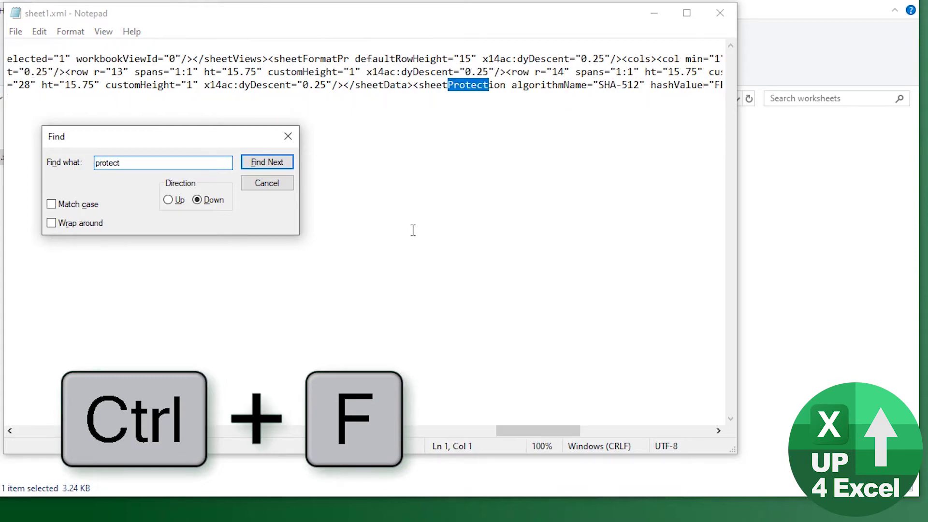
left_click(287, 187)
- Copy the text "sheetData>" that directly precedes the sheetProtection tag into a new Notepad document, placed clear of the XML text
left_click(415, 87)
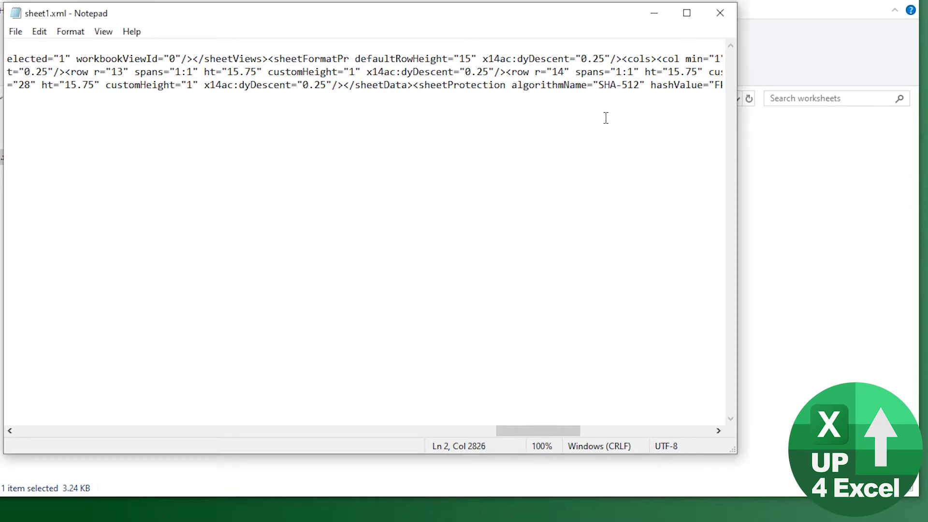
key("shift+Left")
key("shift+Left")
key("shift+Left")
key("shift+Left")
key("shift+Left")
key("shift+Left")
key("shift+Left")
key("shift+Left")
key("shift+Left")
key("shift+Left")
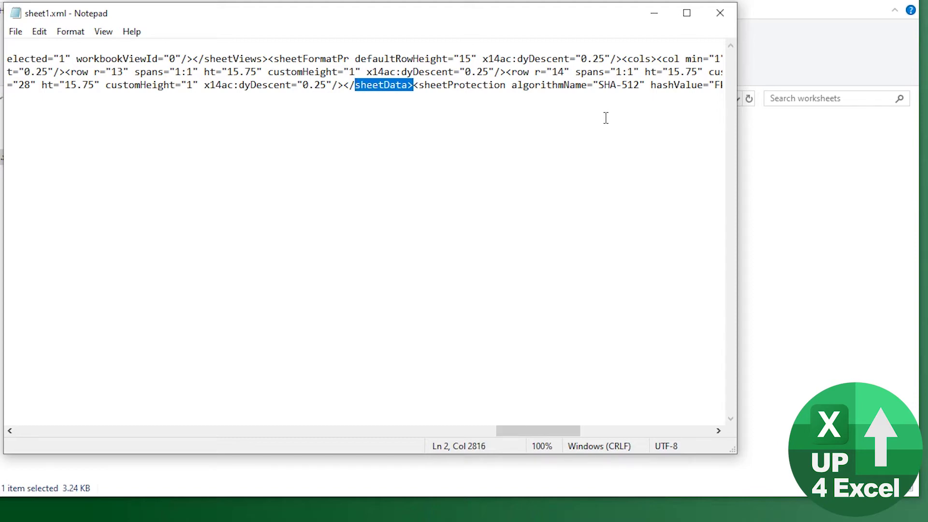
key("ctrl+c")
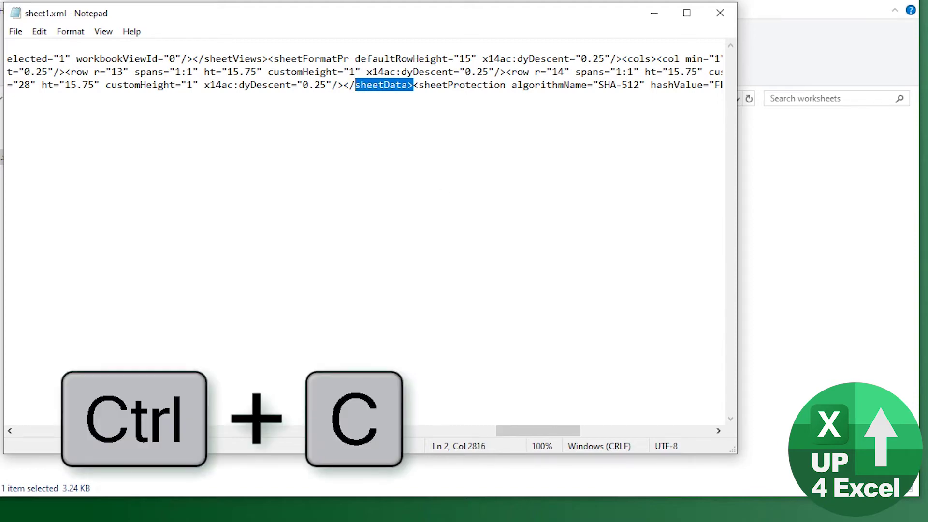
key("ctrl+shift+n")
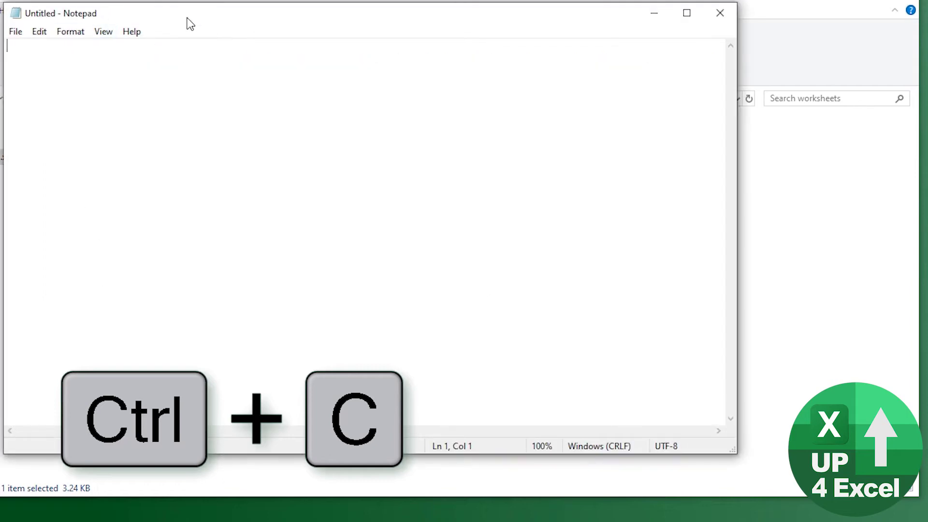
left_click_drag(266, 29, 386, 152)
key("ctrl+v")
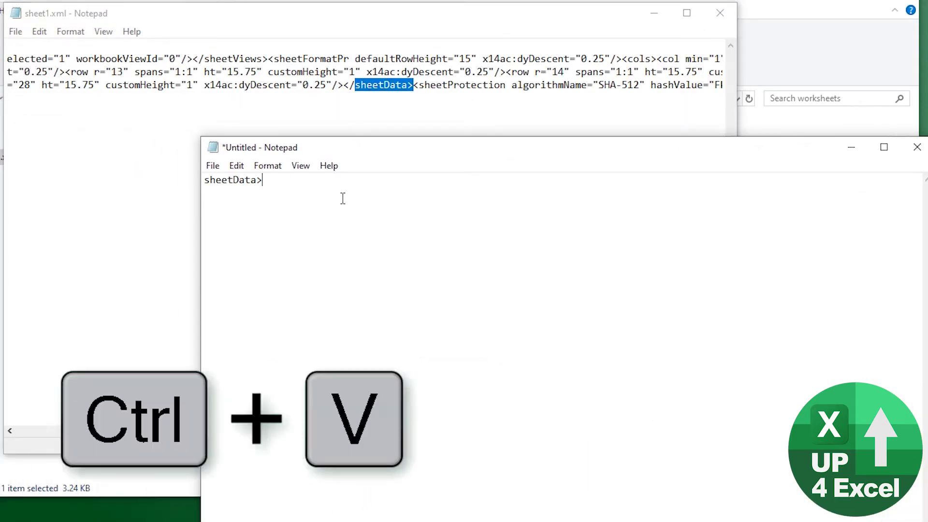
- Select the sheetProtection tag in sheet1.xml, starting at its opening bracket right after "</sheetData>"
left_click(415, 88)
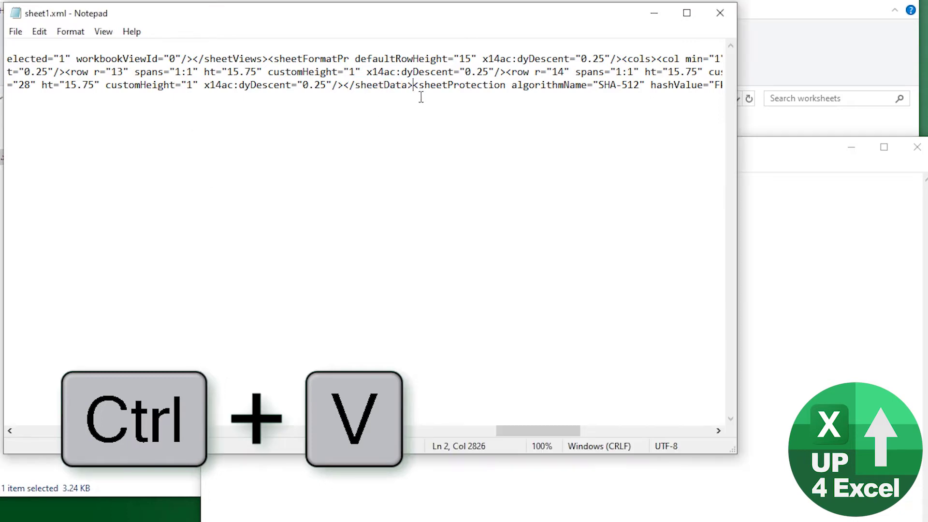
key("shift+Right")
key("shift+Right")
key("shift+Right")
key("shift+Right")
key("shift+Right")
key("shift+Right")
key("shift+Right")
key("shift+Right")
key("shift+Right")
key("shift+Right")
key("shift+Right")
key("shift+Right")
key("shift+Right")
key("shift+Right")
key("shift+Right")
key("shift+Right")
key("shift+Right")
key("shift+Right")
key("shift+Right")
key("shift+Right")
key("shift+Right")
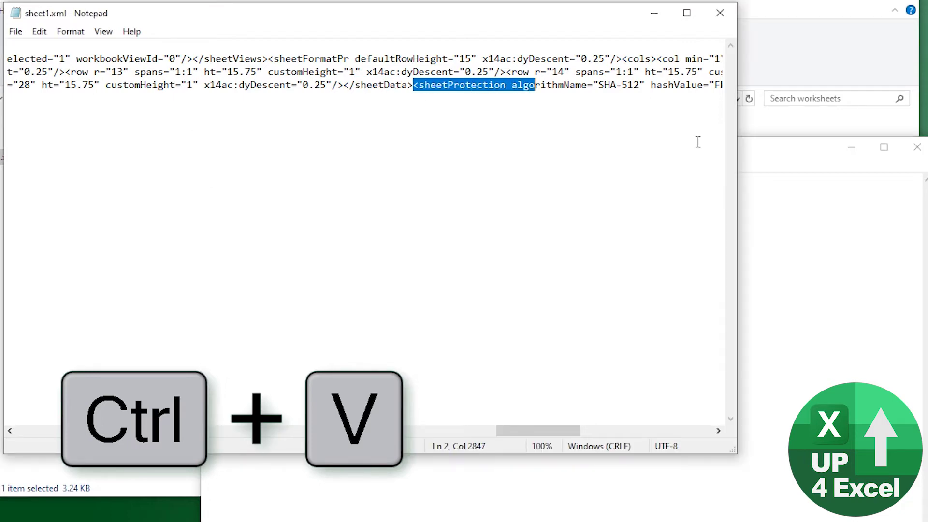
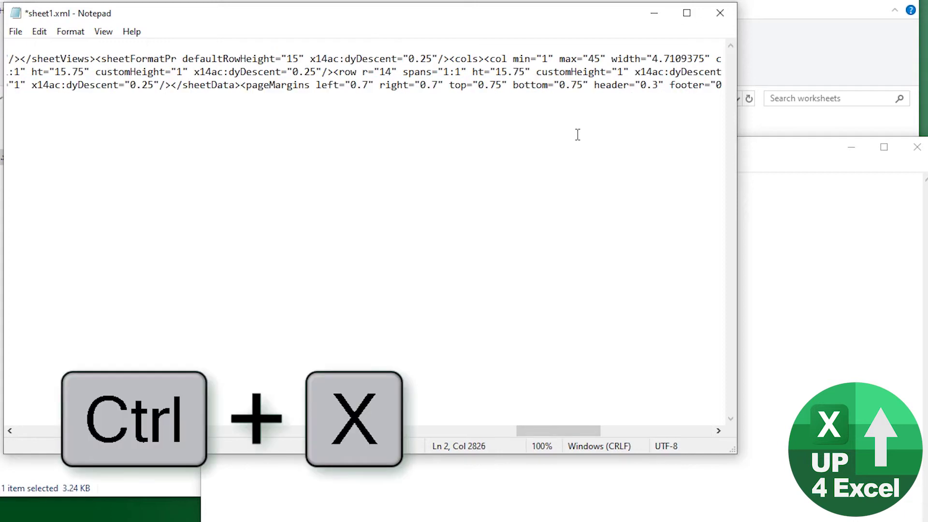
- Switch to the untitled Notepad document, with the cursor on the empty line below "sheetData>", ready for pasting the cut sheetProtection tag
left_click(773, 234)
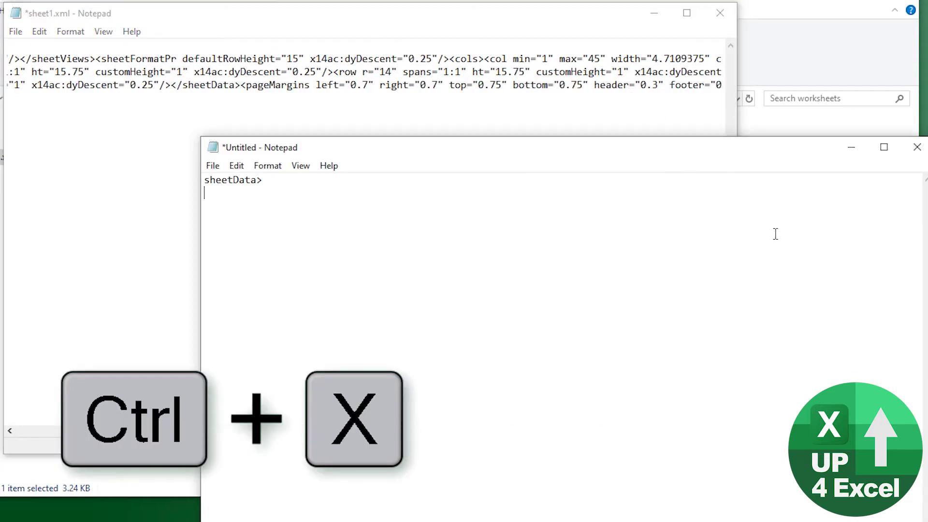
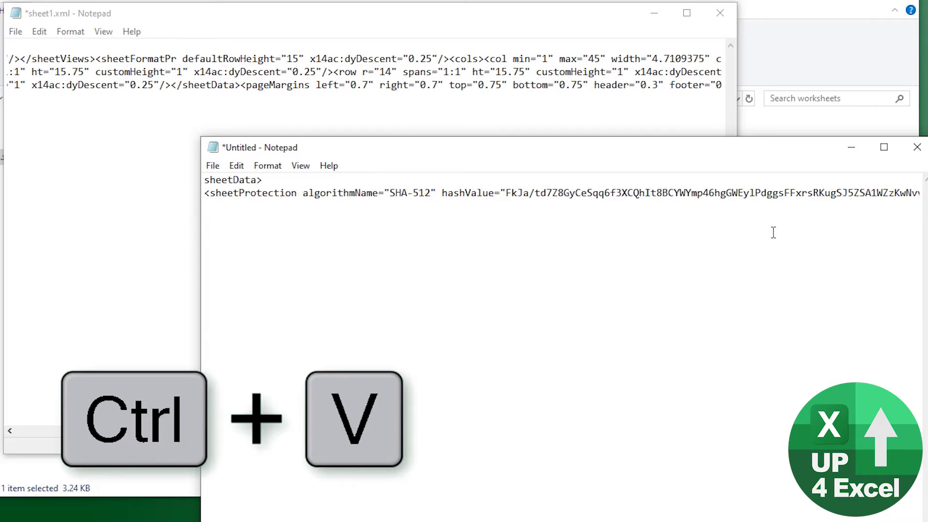
- Copy the text "<pageMargins" from sheet1.xml onto the line below the sheetProtection tag in the untitled Notepad document, and return to sheet1.xml
key("alt+Tab")
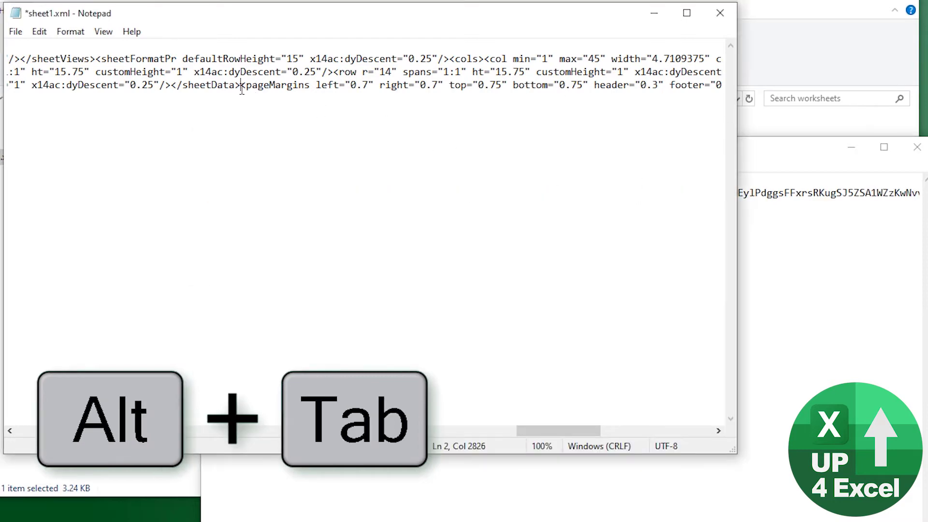
left_click_drag(242, 91, 311, 87)
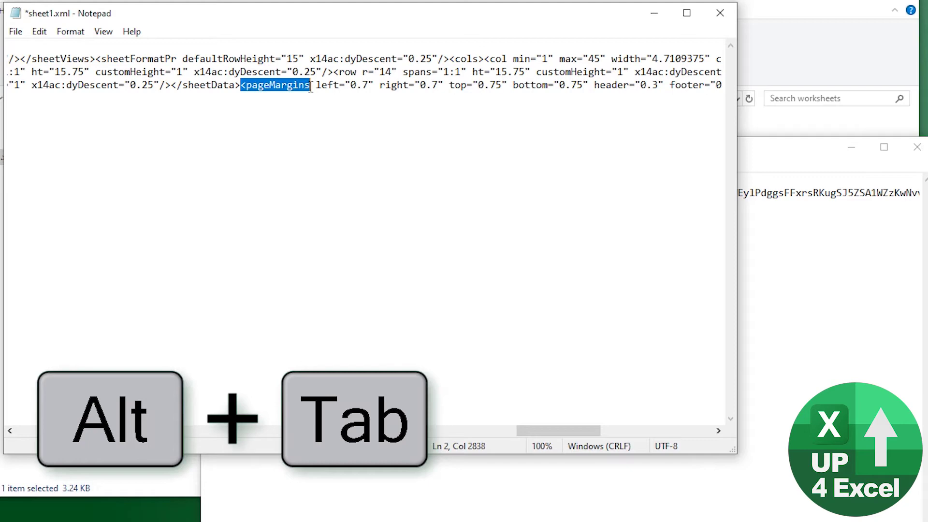
key("ctrl+c")
key("alt+Tab")
key("ctrl+v")
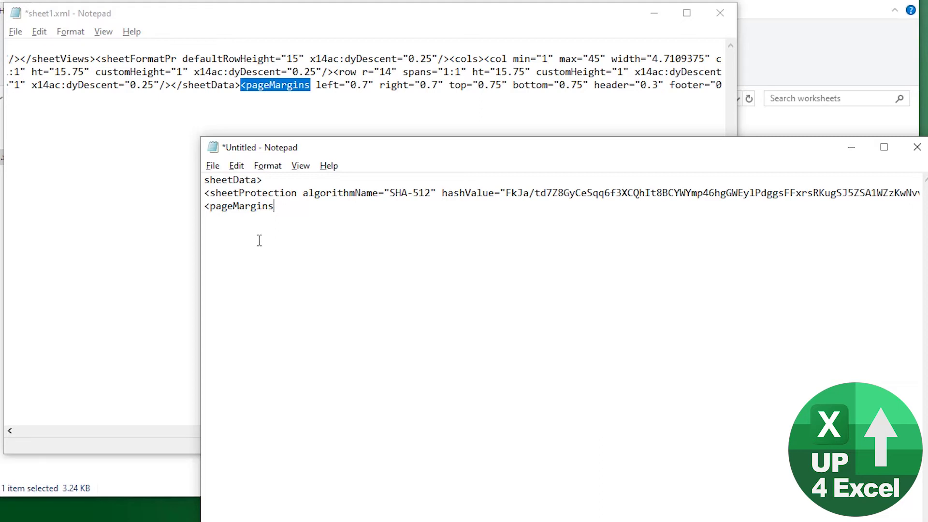
left_click(257, 110)
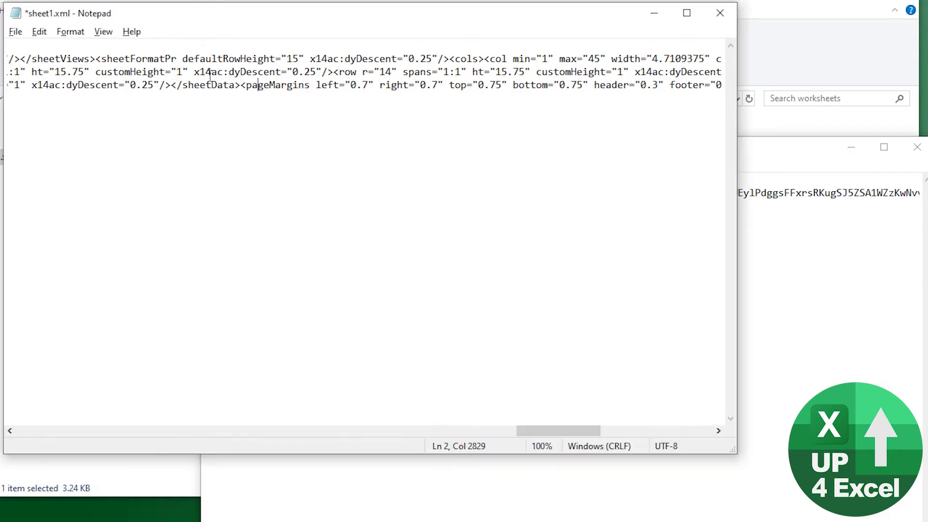
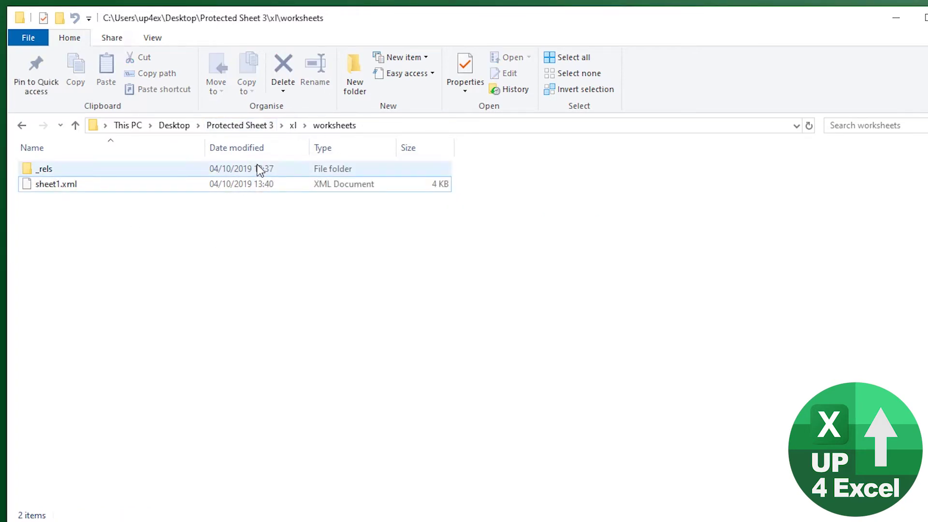
- Go back to the Protected Sheet 3 folder and compress all its folders and [Content_Types].xml into one zip archive
left_click(234, 127)
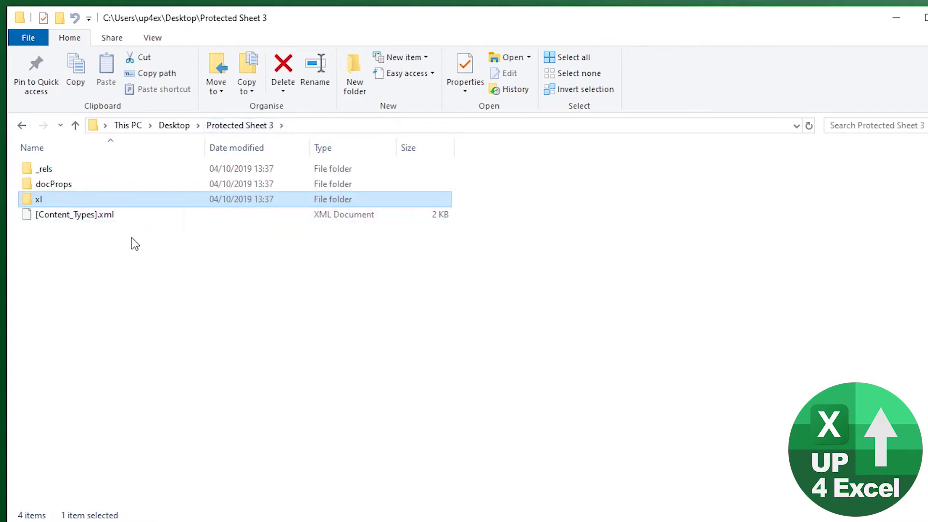
left_click_drag(132, 236, 28, 164)
left_click(118, 41)
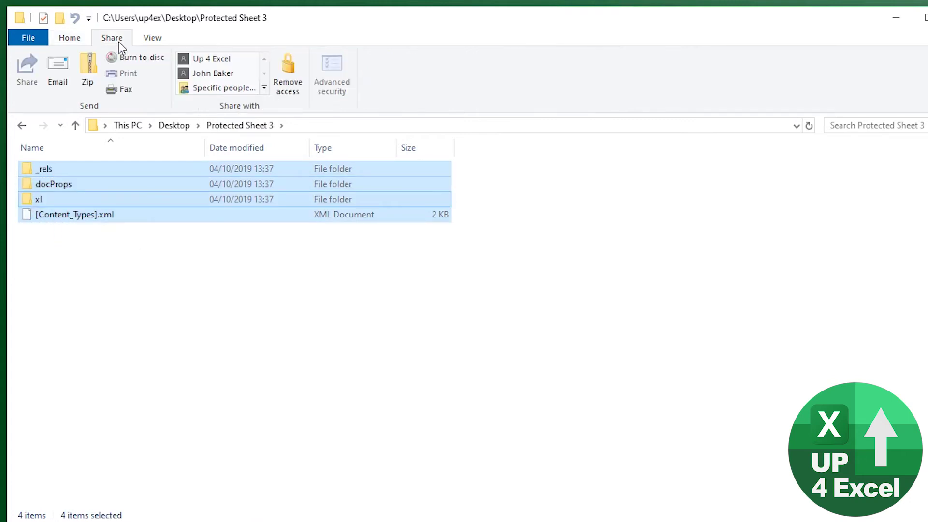
left_click(86, 80)
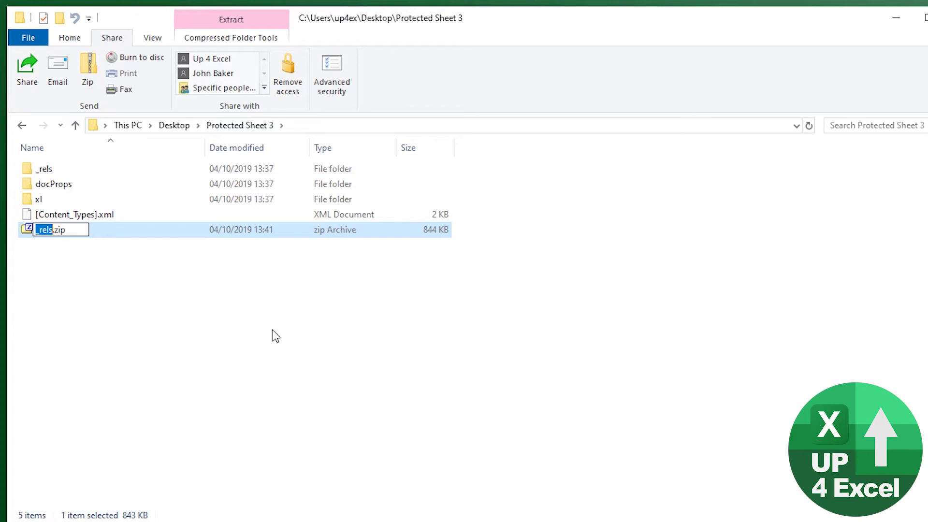
- Rename the new zip archive as Unprotected 3.xlsx, accepting the change of file extension
type("Unprotec")
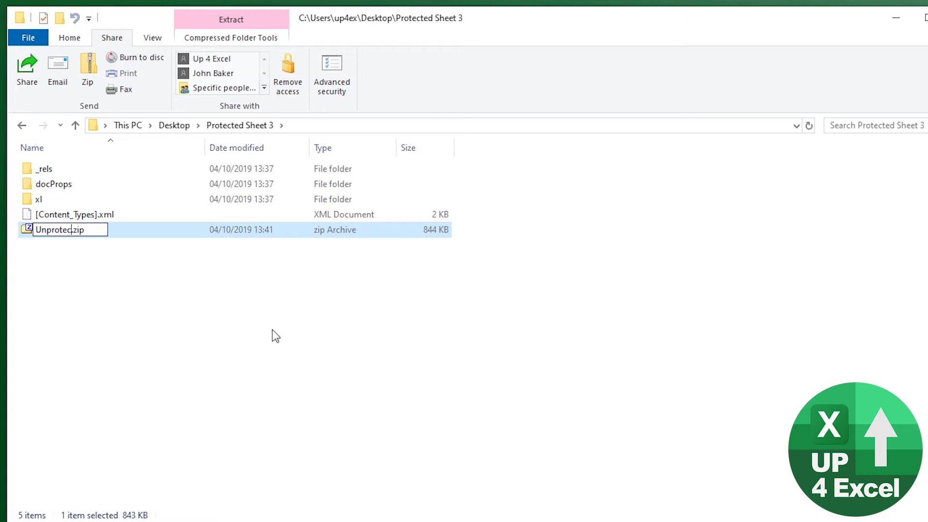
type("ted 3")
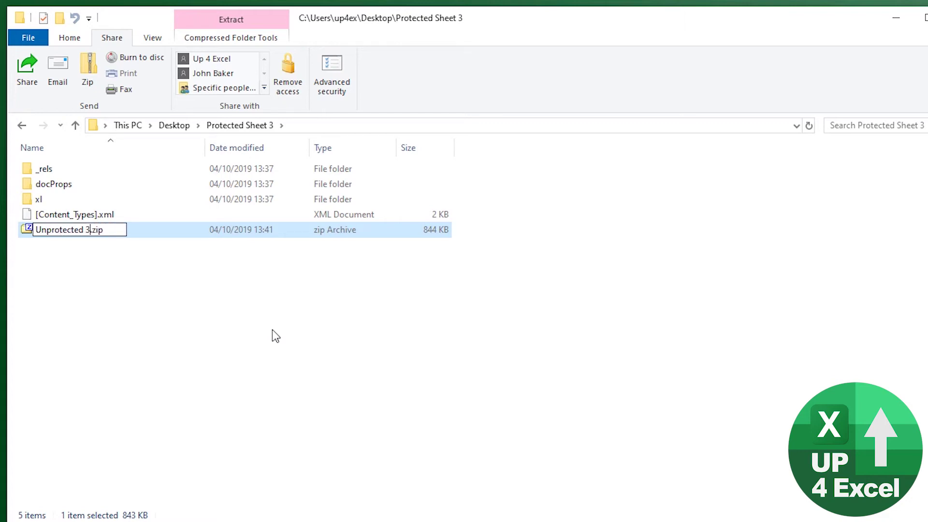
key("shift+End")
type("xlsx")
key("Return")
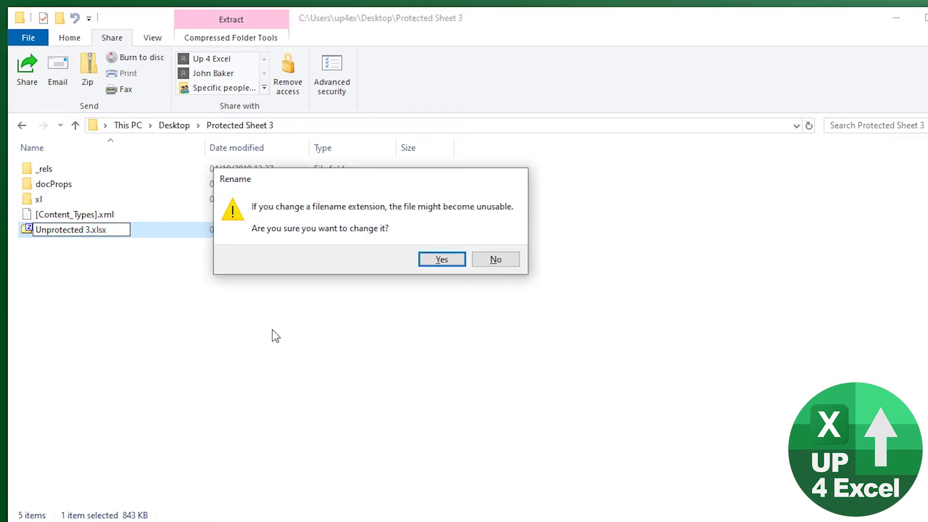
key("Return")
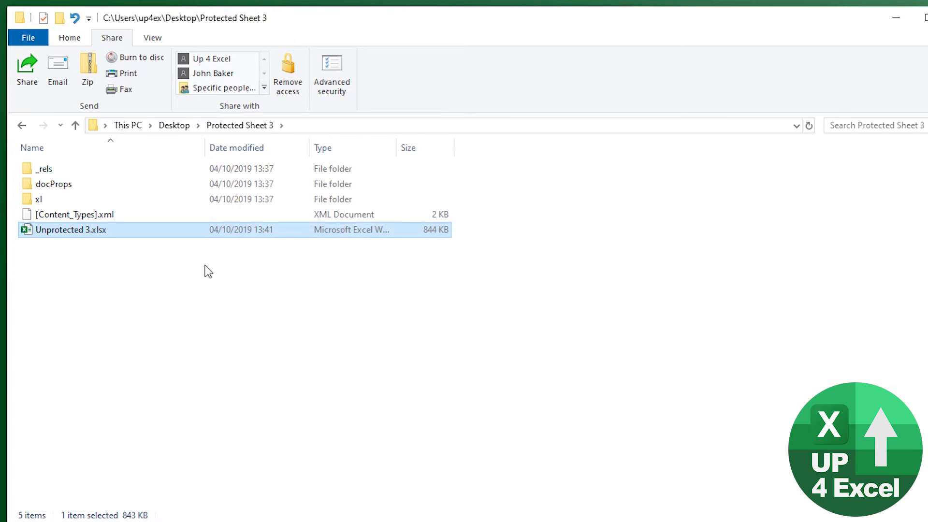
- Move Unprotected 3.xlsx from the Protected Sheet 3 folder onto the desktop
left_click_drag(75, 233, 233, 72)
left_click_drag(389, 375, 233, 73)
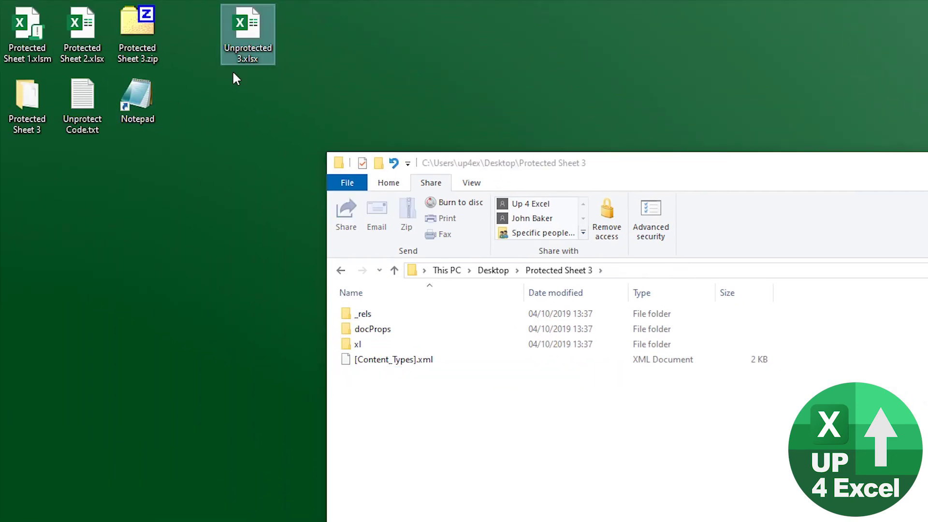
left_click(140, 55)
- Open Unprotected 3.xlsx in Excel and test whether empty cell L1 can be edited, leaving it blank
double_click(251, 43)
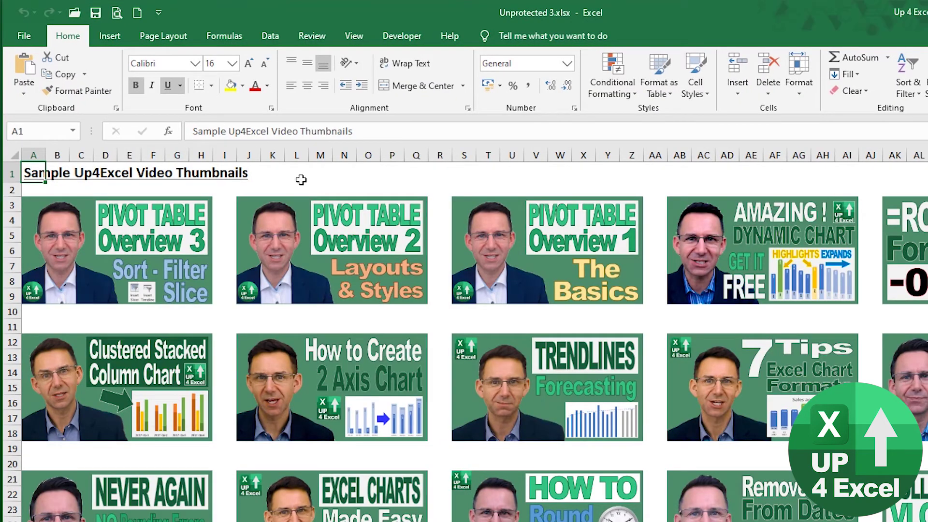
double_click(302, 178)
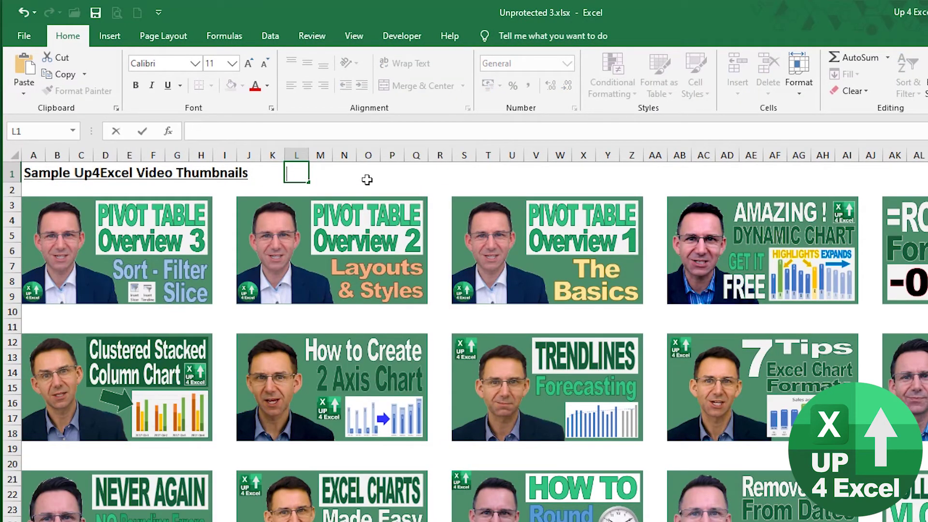
key("Return")
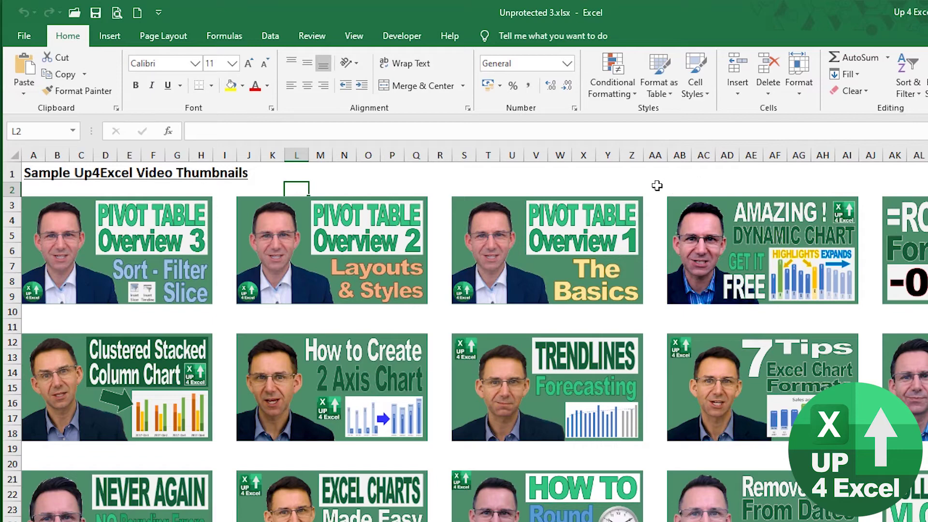
- Fill the range AA2:AJ10 with yellow and enter "Check This Video Out" in cell AB2
left_click_drag(657, 186, 860, 309)
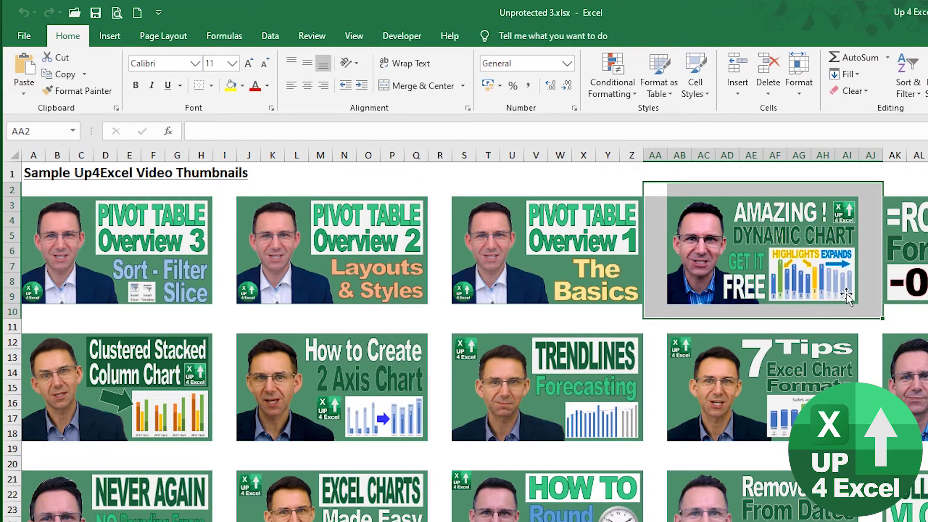
left_click(231, 87)
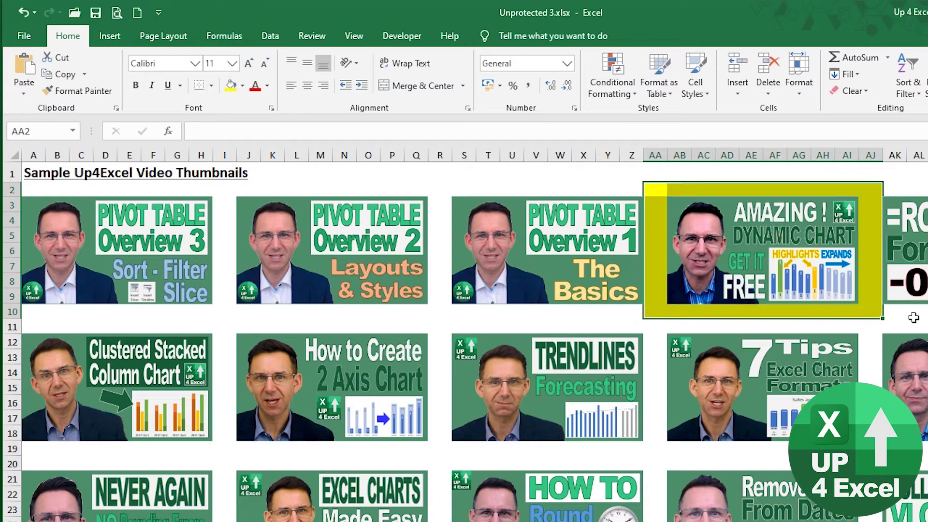
left_click(686, 190)
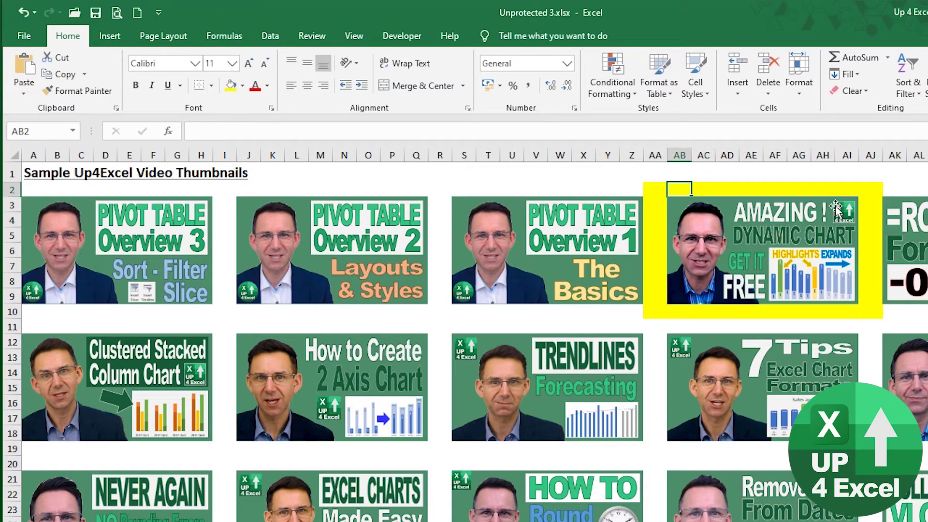
type("Check This")
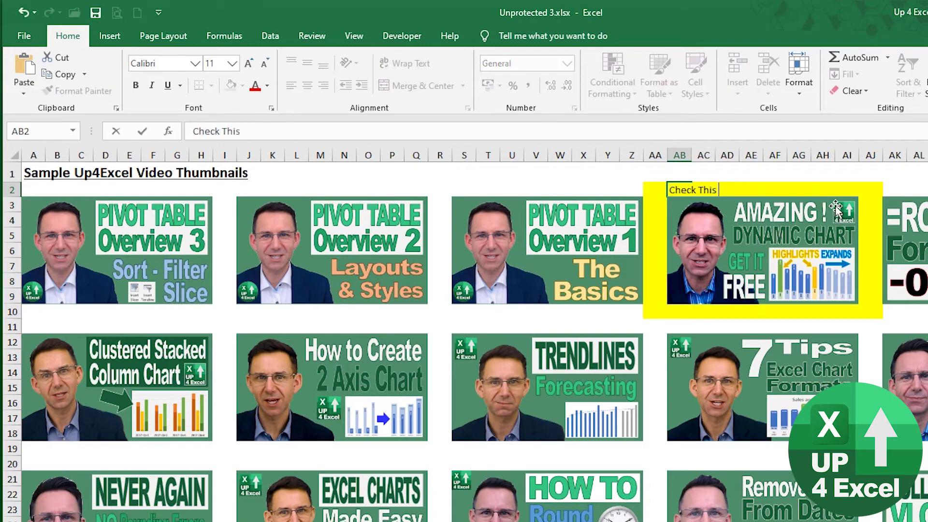
type(" Video Out")
key("Return")
key("Up")
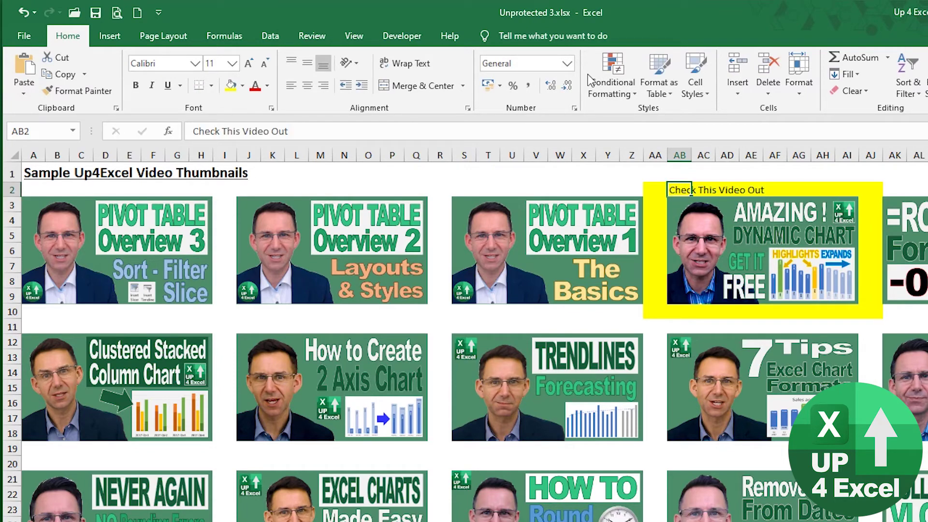
- Increase the font size of the text in cell AB2 to 20
left_click(248, 63)
left_click(247, 63)
left_click(248, 63)
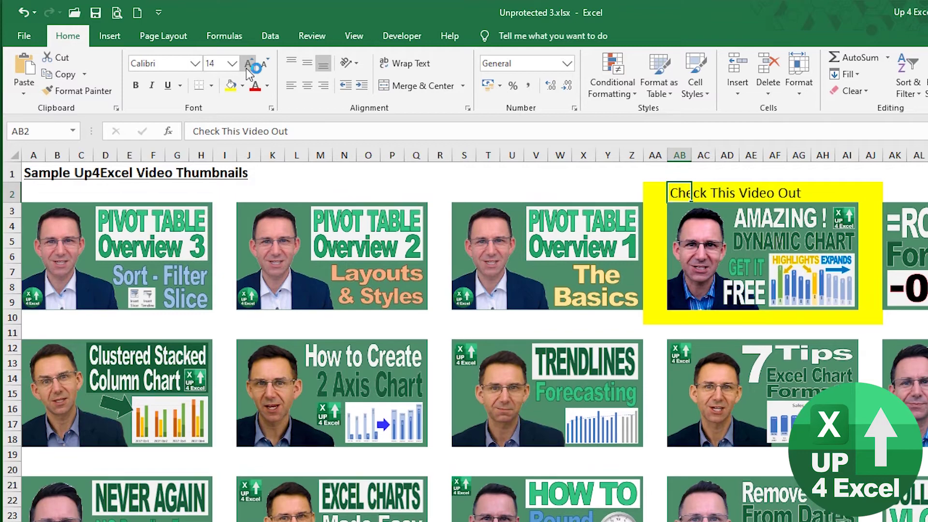
left_click(247, 64)
left_click(248, 63)
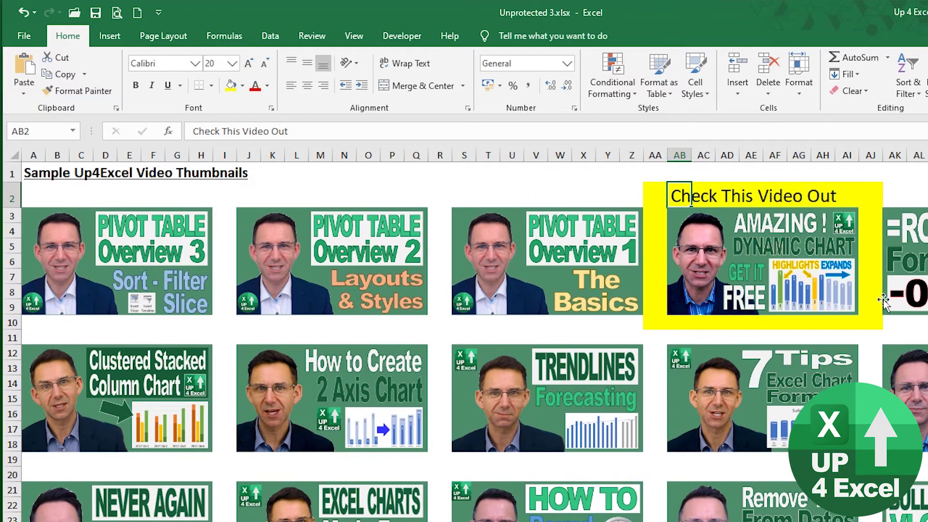
left_click(859, 198)
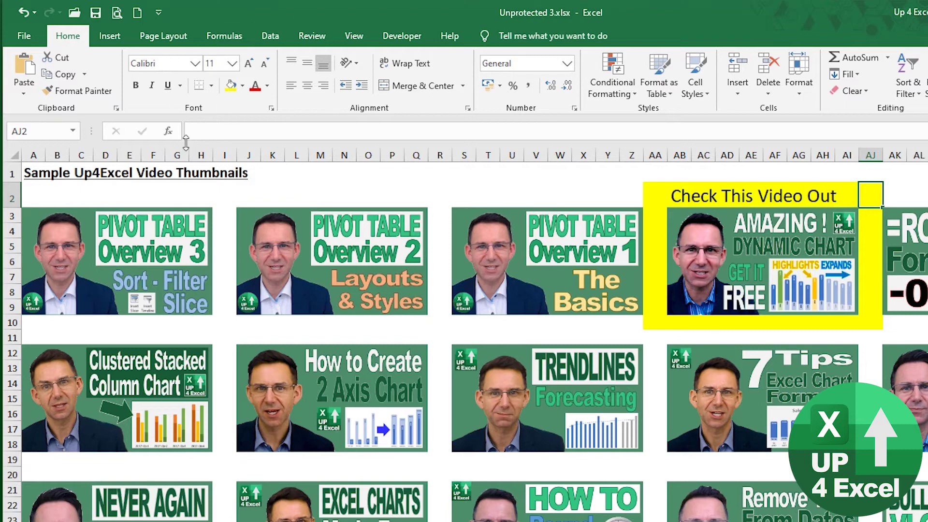
- Save the workbook and check the sheet protection option among the cell format commands without applying it
left_click(93, 14)
left_click(797, 80)
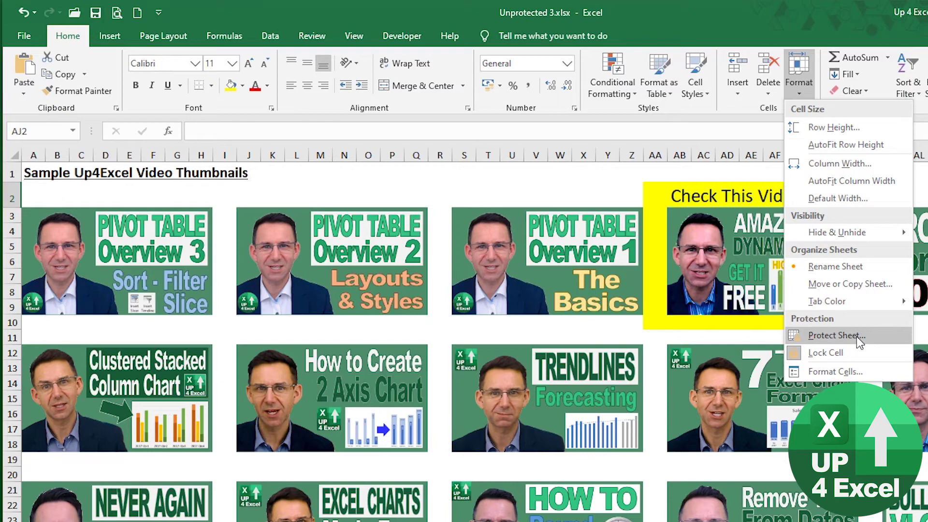
left_click(612, 180)
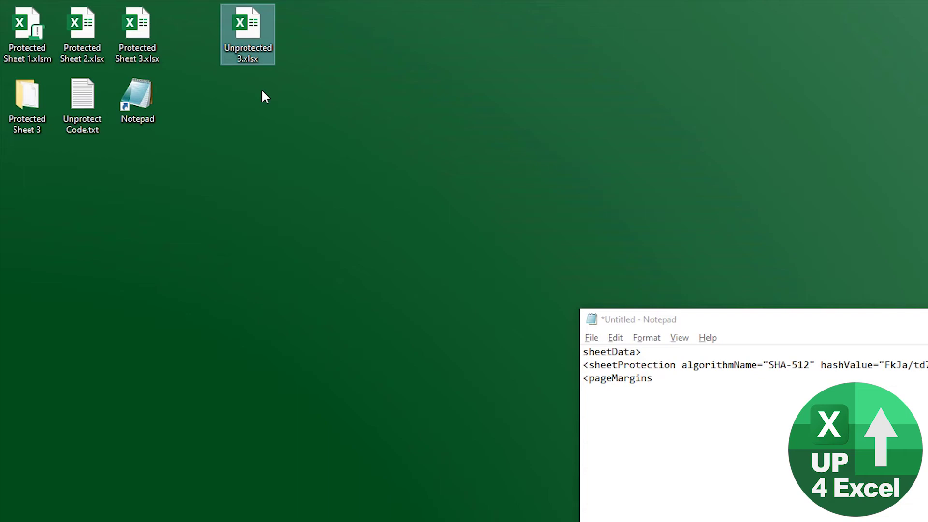
- Open the file name of Unprotected 3.xlsx on the desktop for editing
key("F2")
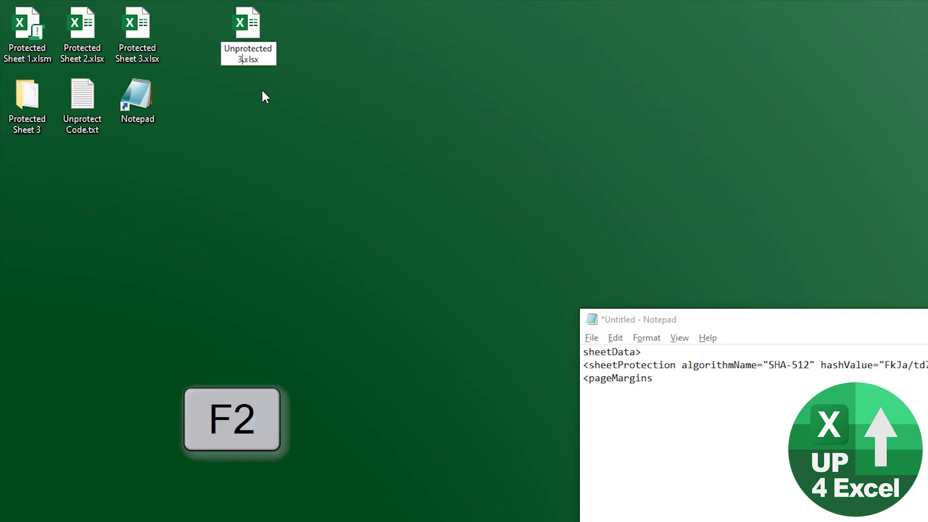
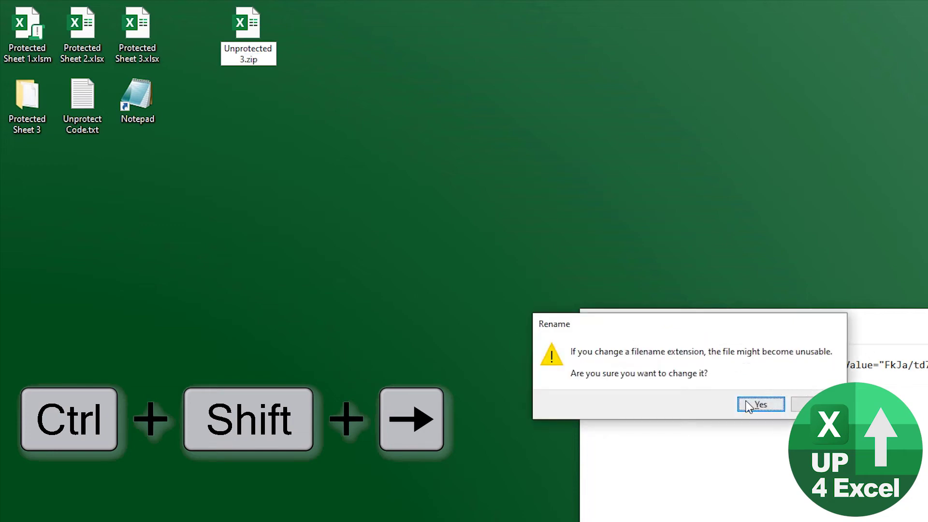
- Rename the workbook as Unprotected 3.zip and extract its contents to the Unprotected 3 folder on the desktop
left_click(757, 404)
right_click(262, 34)
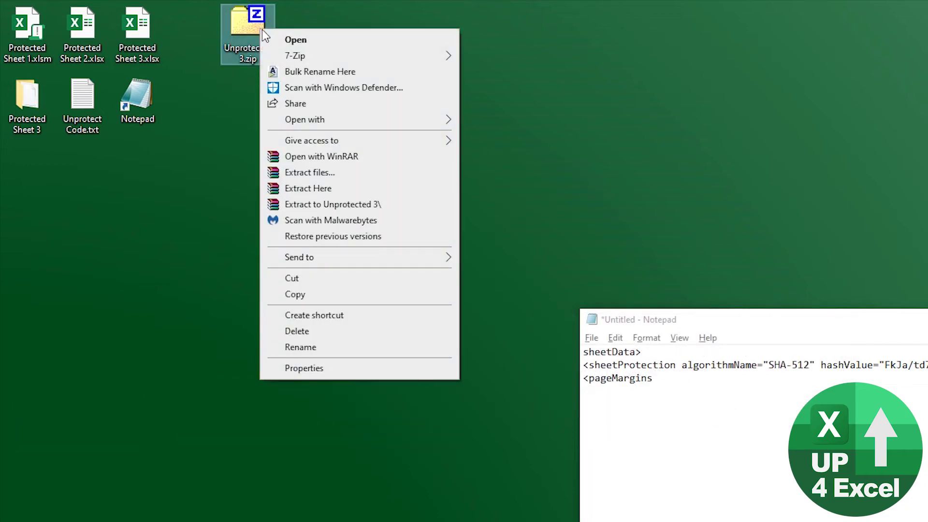
mouse_move(379, 124)
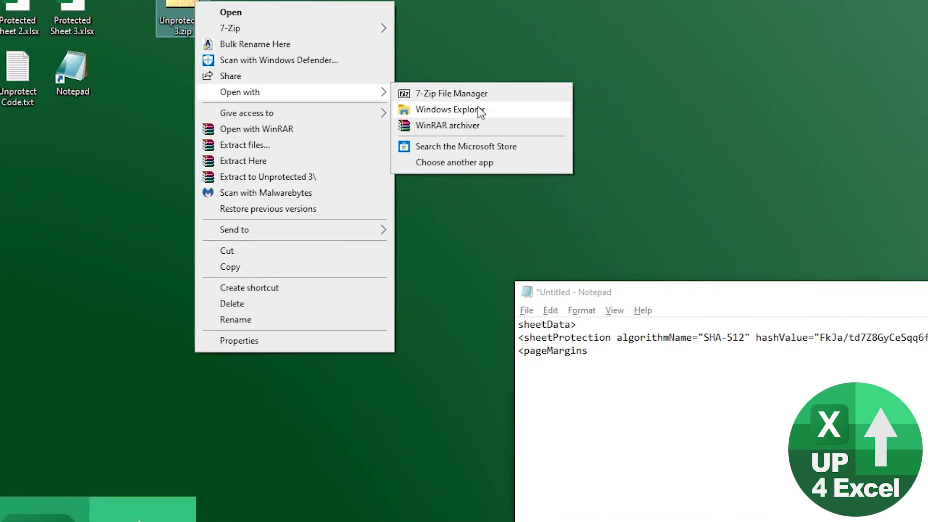
left_click(480, 111)
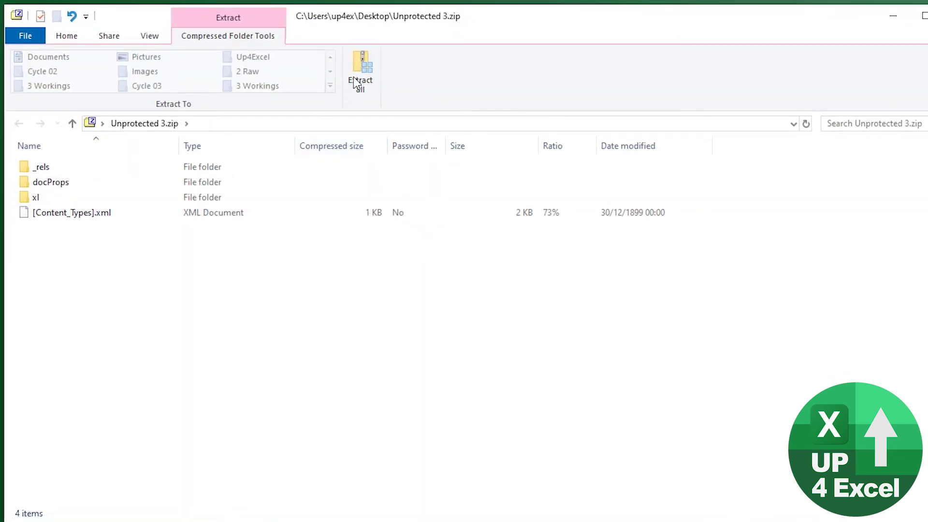
left_click(358, 82)
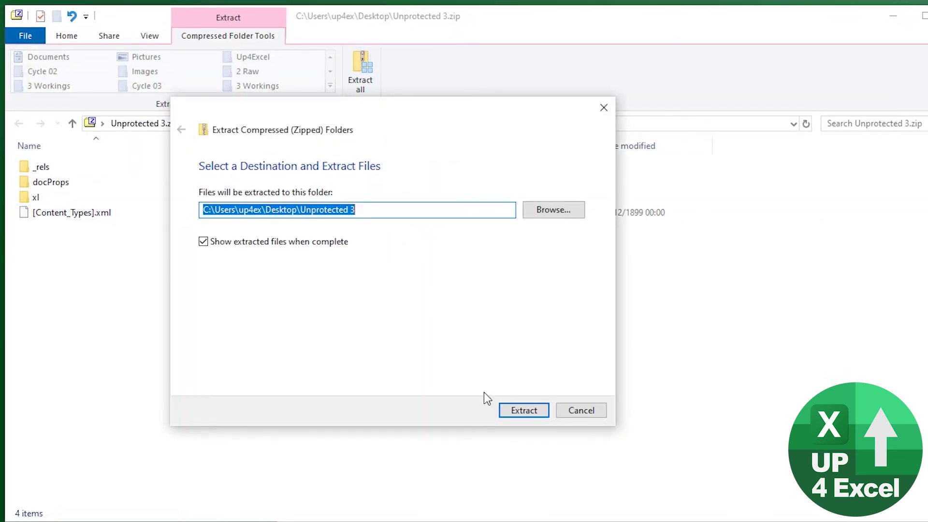
left_click(523, 409)
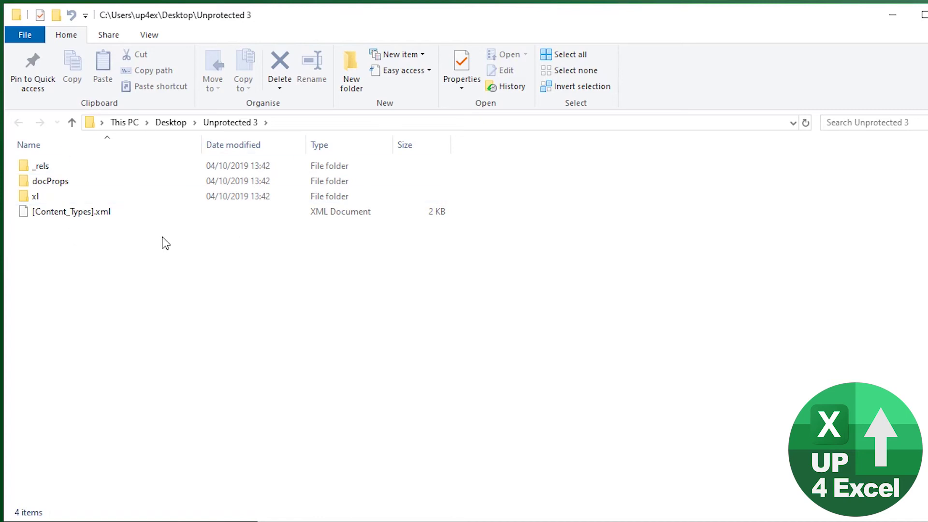
- Open sheet1.xml from the xl\worksheets folder of the extracted files in Notepad
double_click(41, 202)
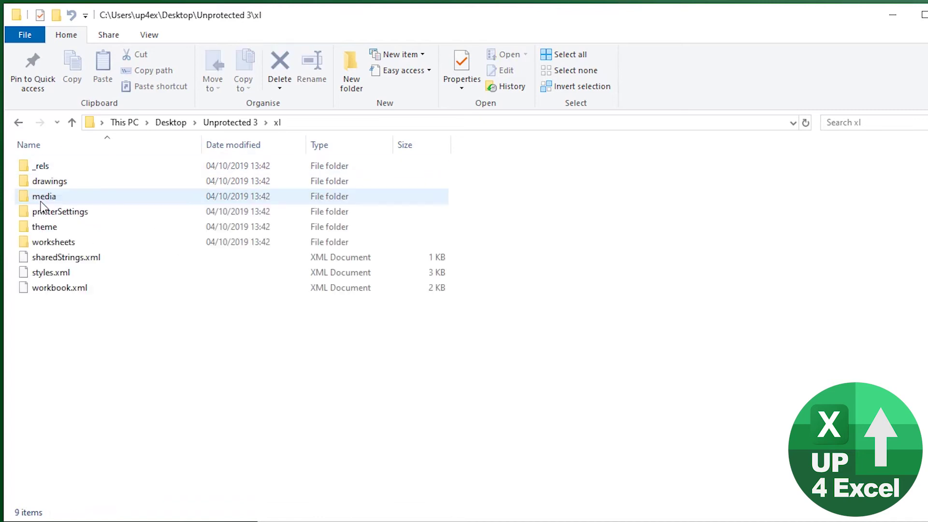
double_click(56, 245)
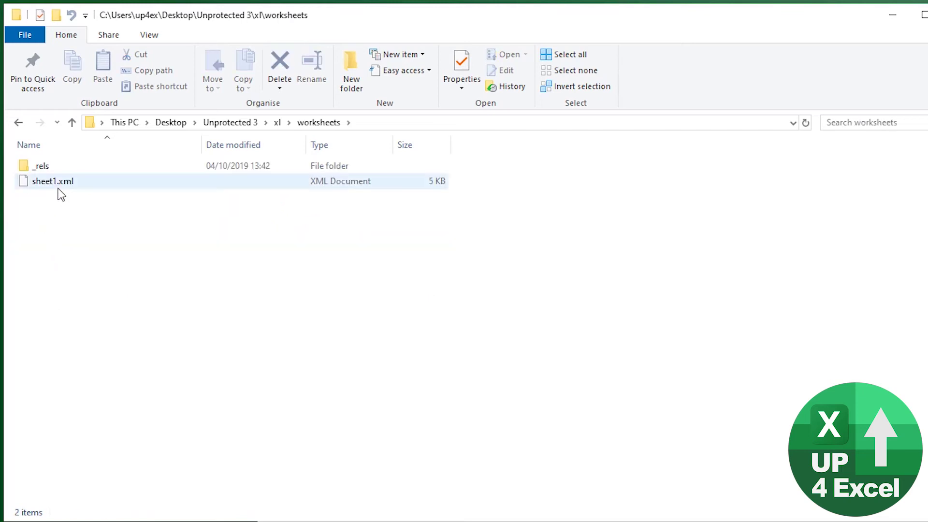
left_click(62, 188)
right_click(62, 183)
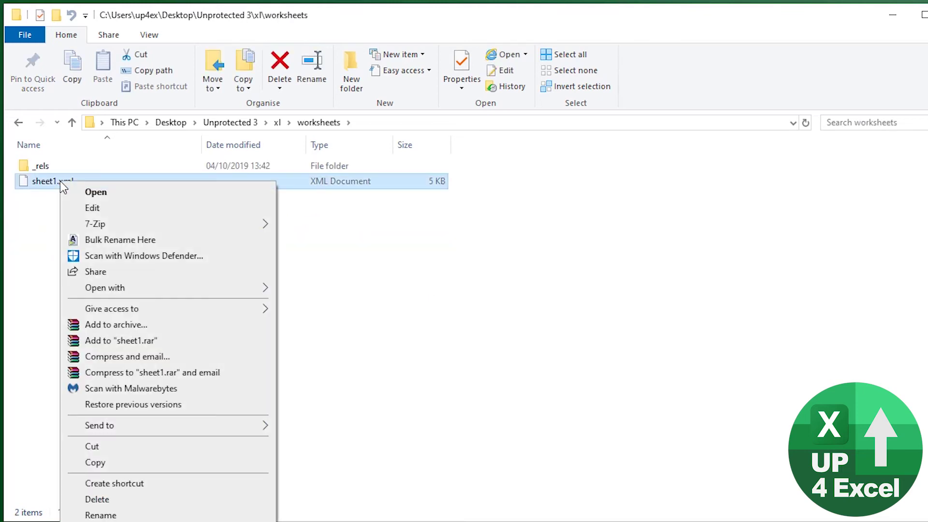
left_click(103, 210)
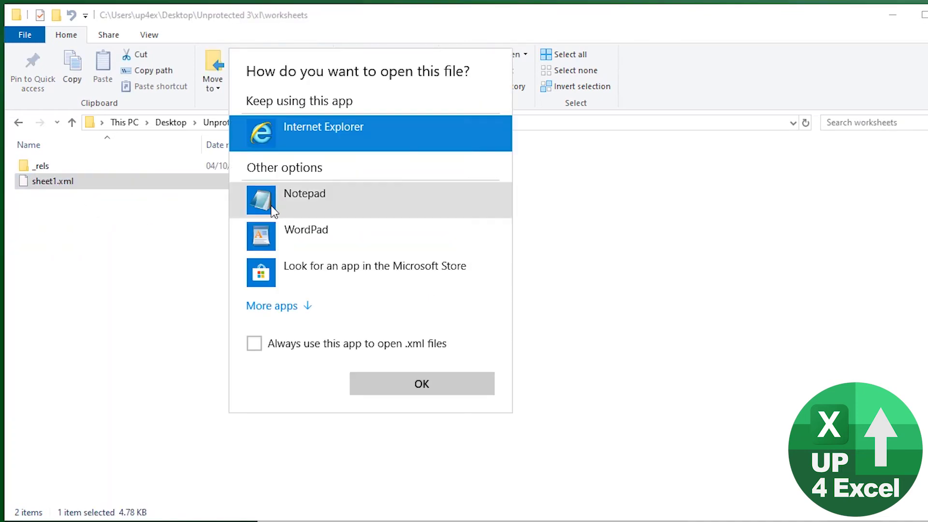
left_click(264, 201)
left_click(427, 385)
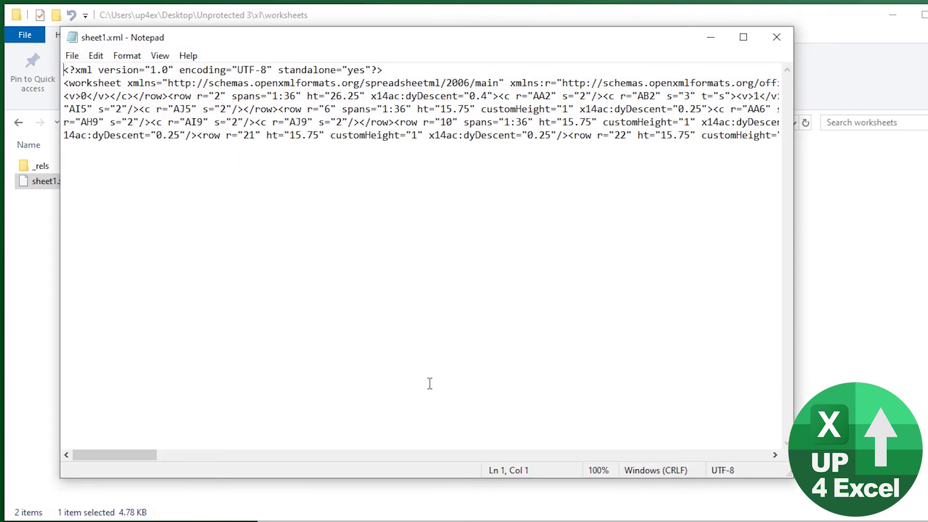
- Search the sheet1.xml code for the text "protect"
left_click(819, 249)
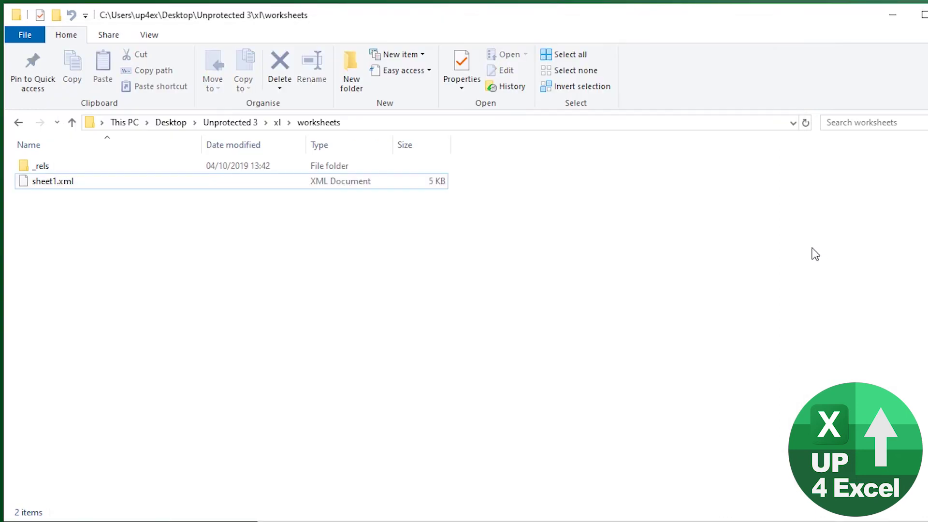
key("alt+Tab")
key("ctrl+f")
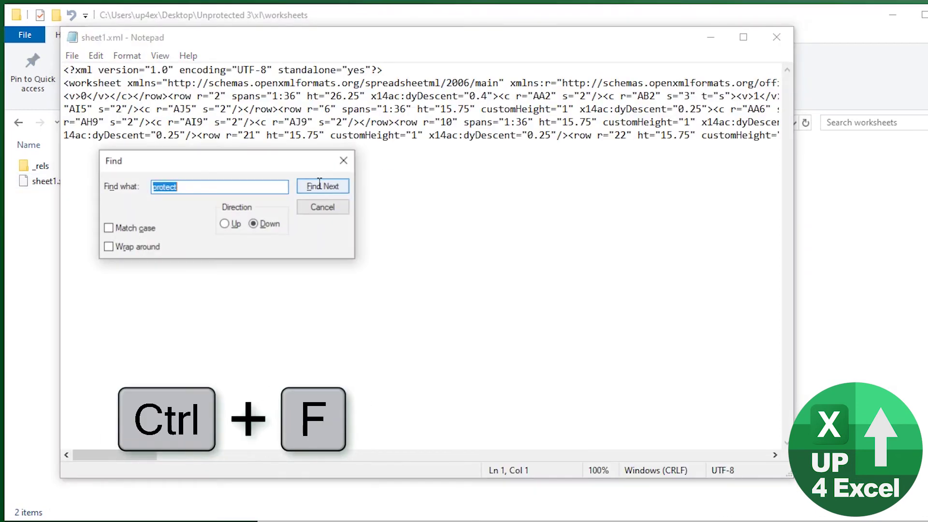
left_click(319, 186)
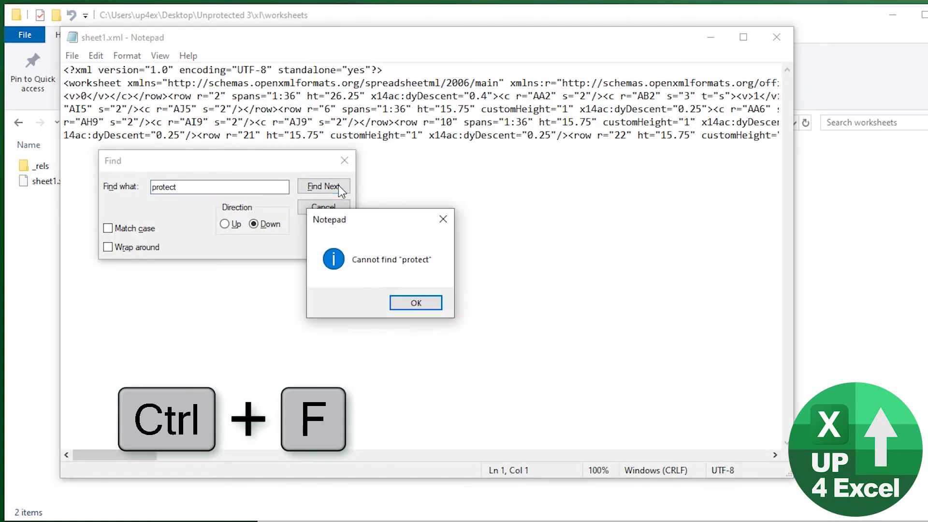
left_click(419, 309)
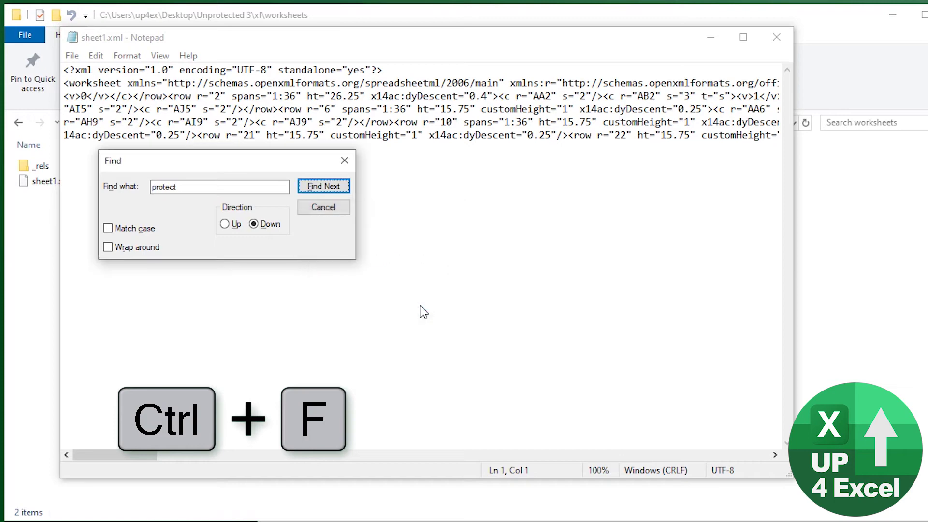
left_click(334, 209)
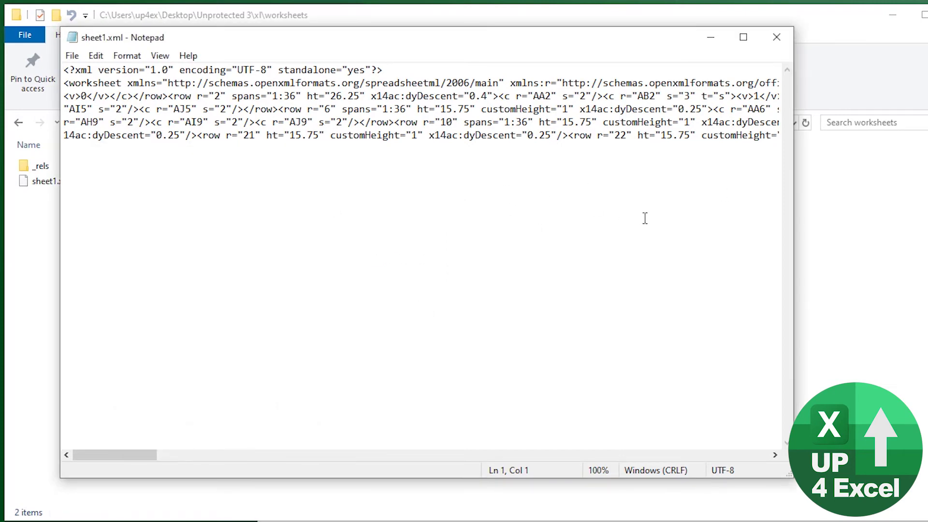
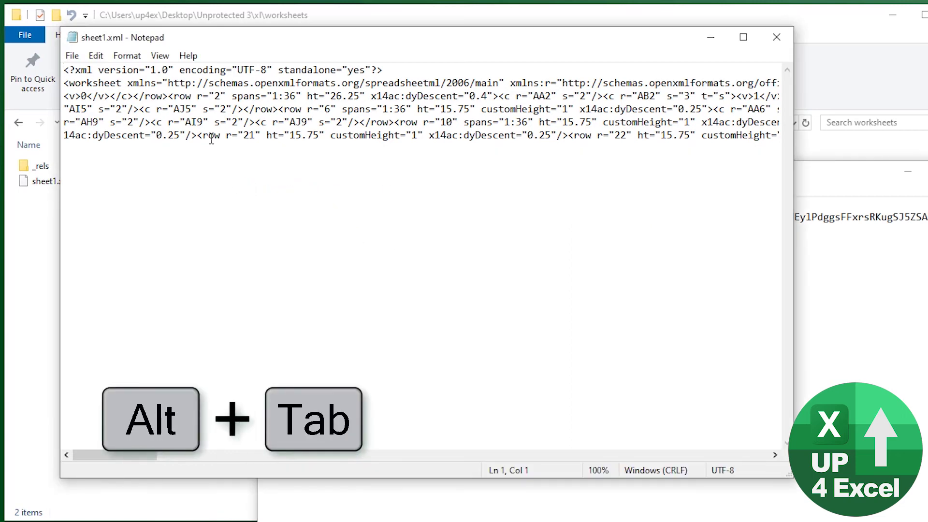
- Search sheet1.xml for "sheetData>" through to its closing tag, comparing the surrounding code with the tags saved in the untitled note
key("ctrl+f")
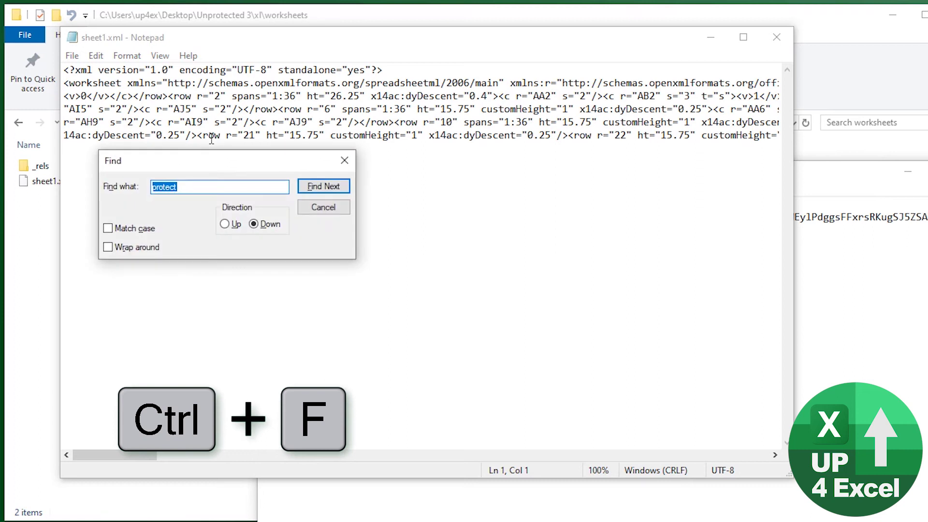
type("sheetData>")
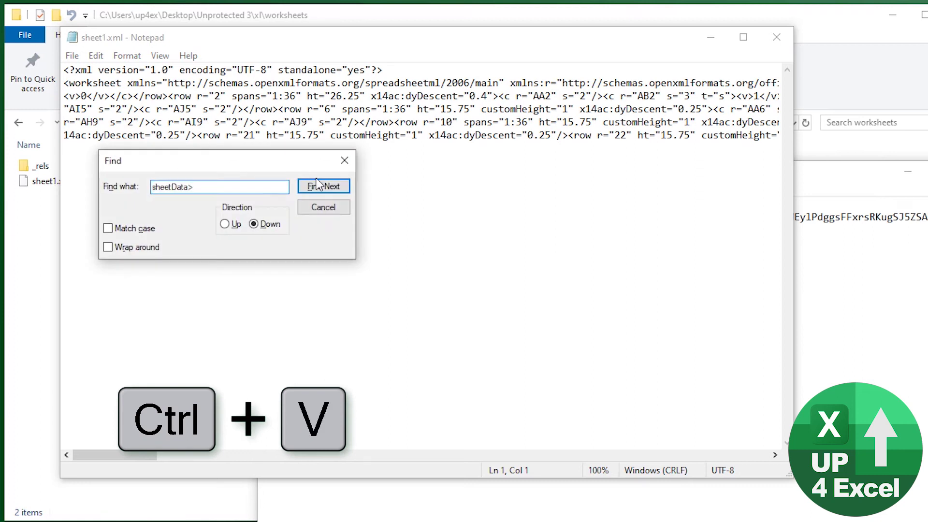
left_click(321, 187)
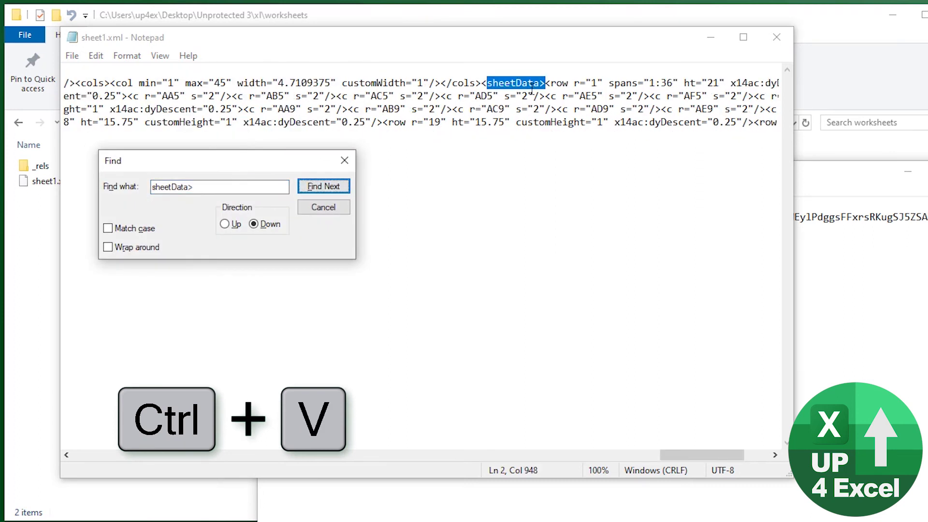
key("alt+Tab")
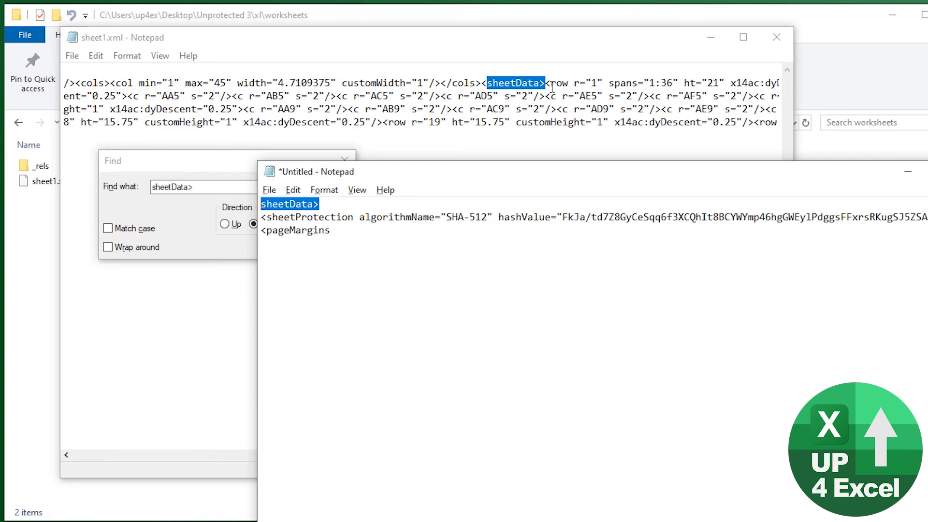
key("alt+Tab")
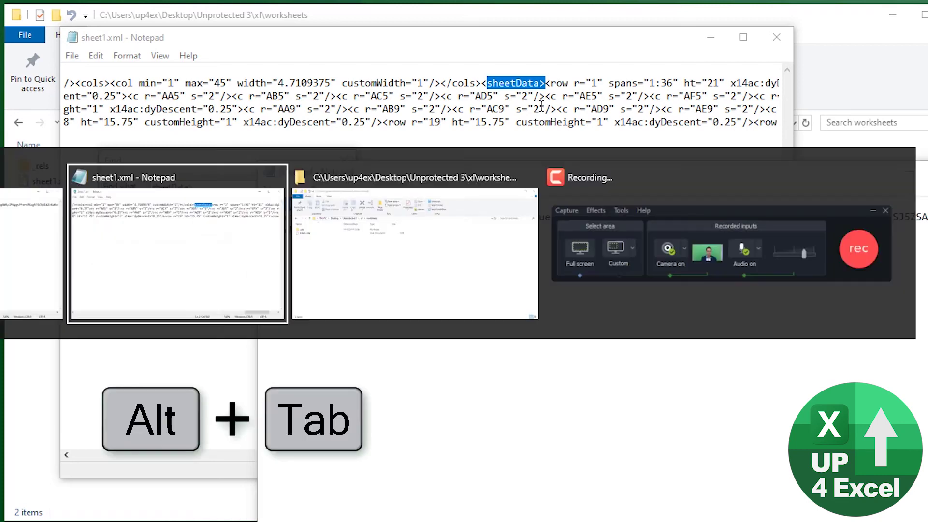
left_click(323, 186)
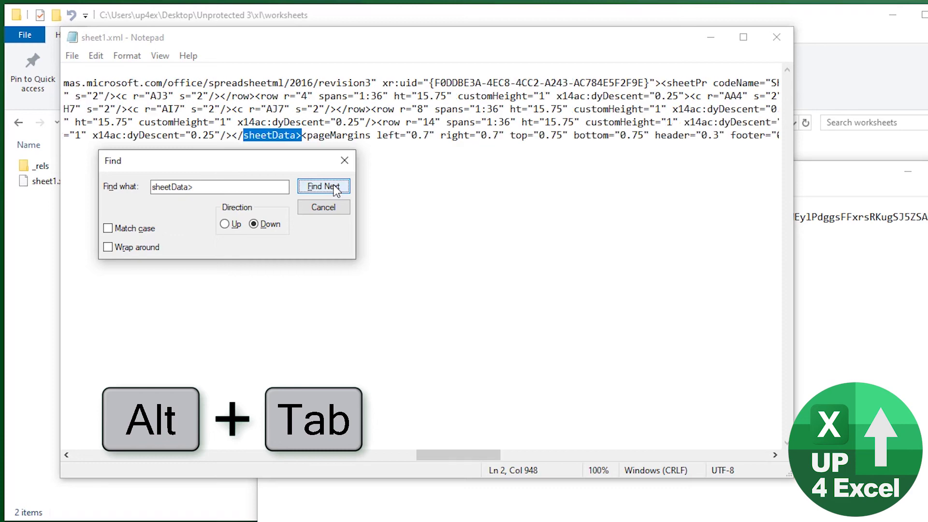
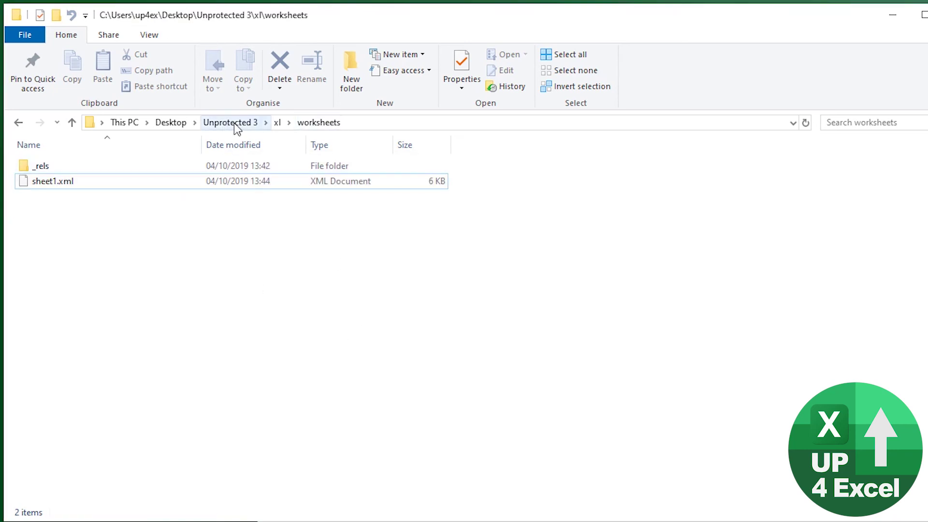
- Compress the entire contents of the Unprotected 3 folder, its three subfolders and [Content_Types].xml, into one zip archive
left_click(231, 124)
left_click_drag(116, 247, 9, 149)
left_click(114, 39)
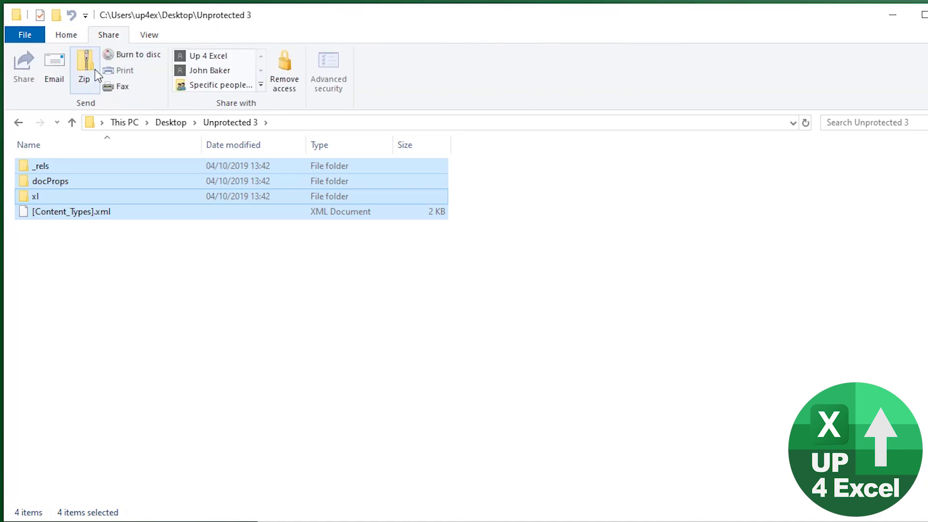
left_click(93, 68)
- Rename the new zip archive as Reprotected.xlsx, changing its extension from zip to xlsx
type("Reprotected")
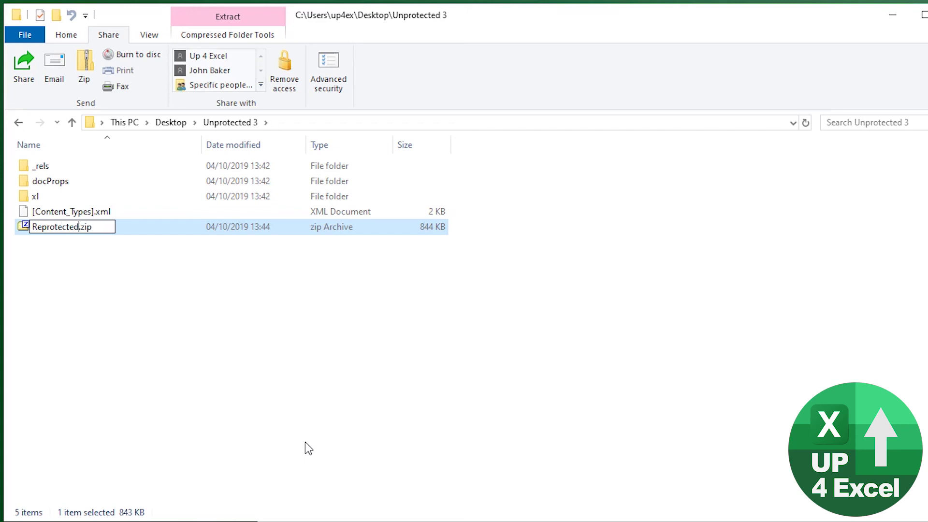
key("shift+Left")
key("shift+Left")
type("xlsx")
key("Return")
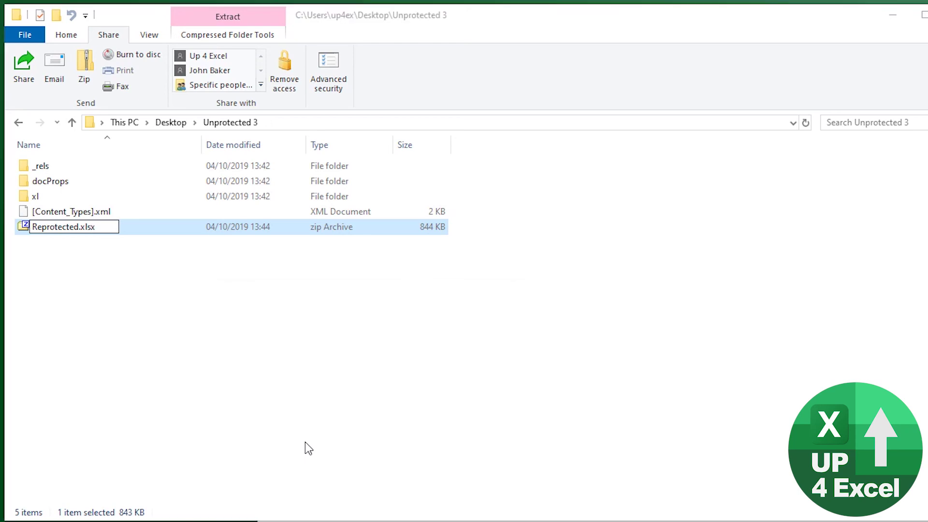
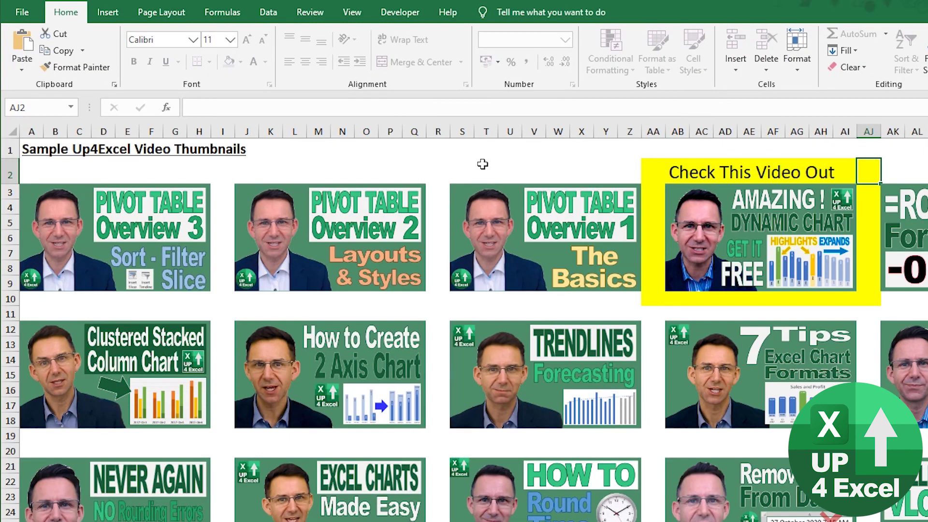
- Try to edit cells AJ2 and N1 in the reprotected workbook to test the sheet protection
double_click(864, 179)
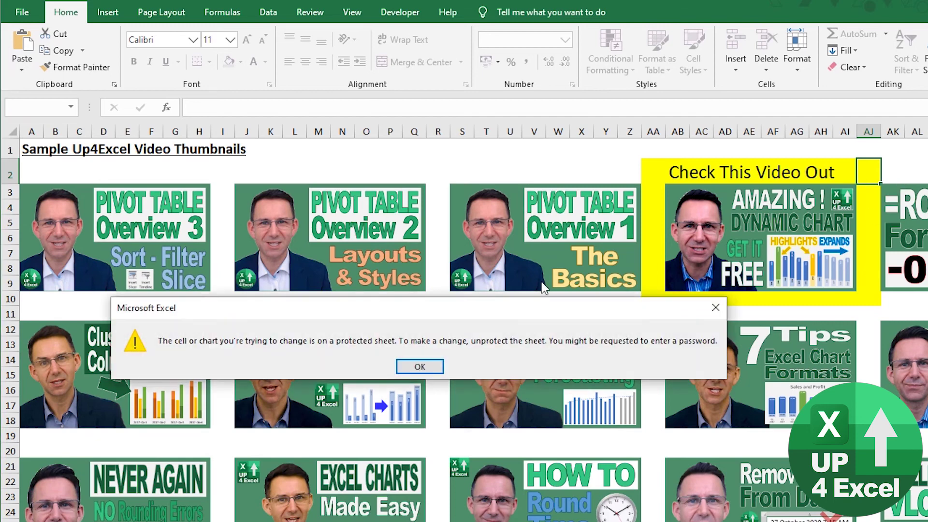
left_click(430, 369)
double_click(342, 149)
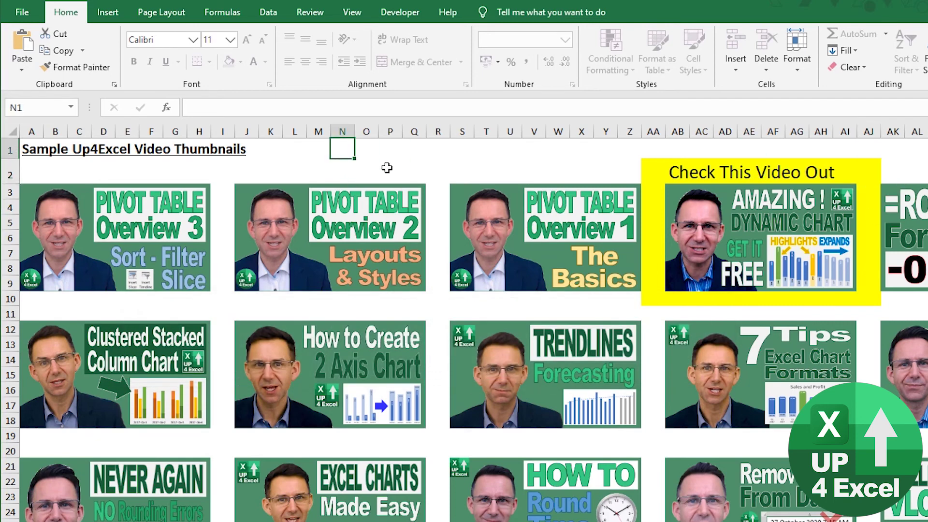
left_click(426, 368)
- Unprotect the video thumbnails worksheet by entering the sheet protection password
left_click(798, 69)
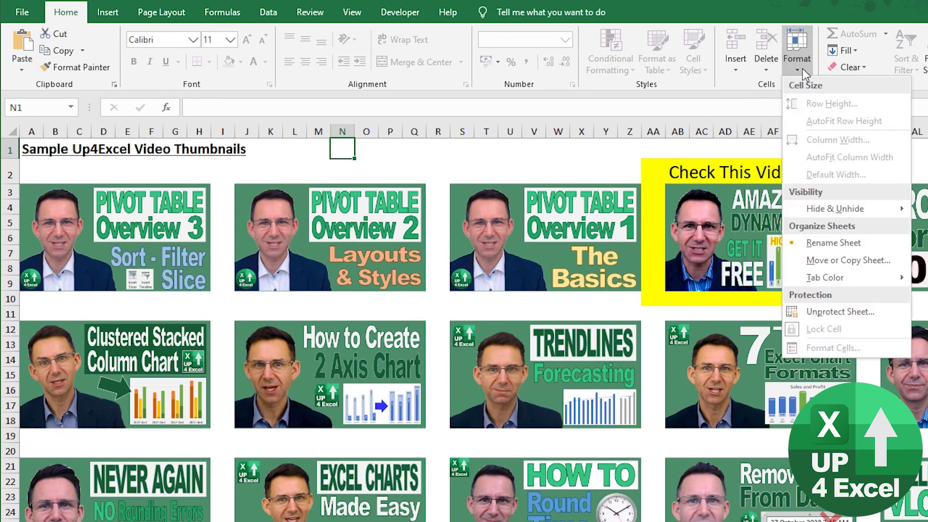
left_click(831, 313)
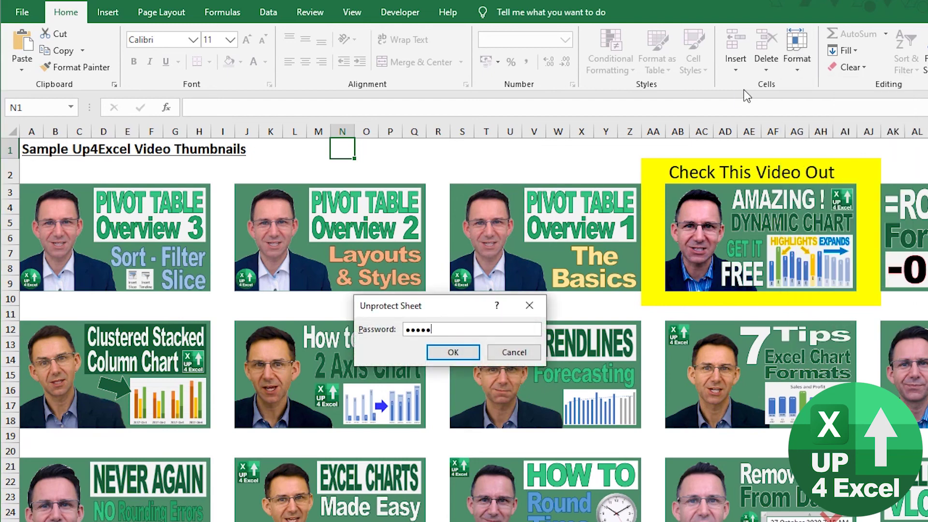
key("Return")
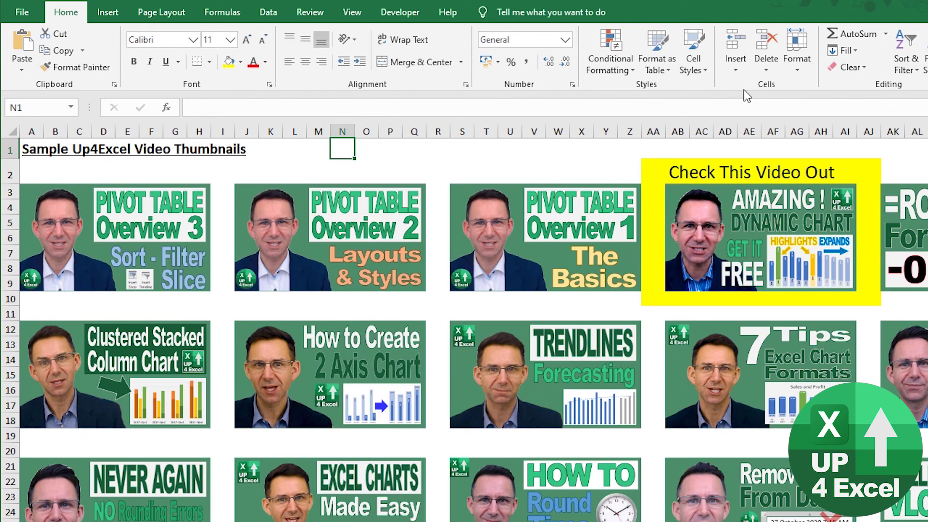
type("s")
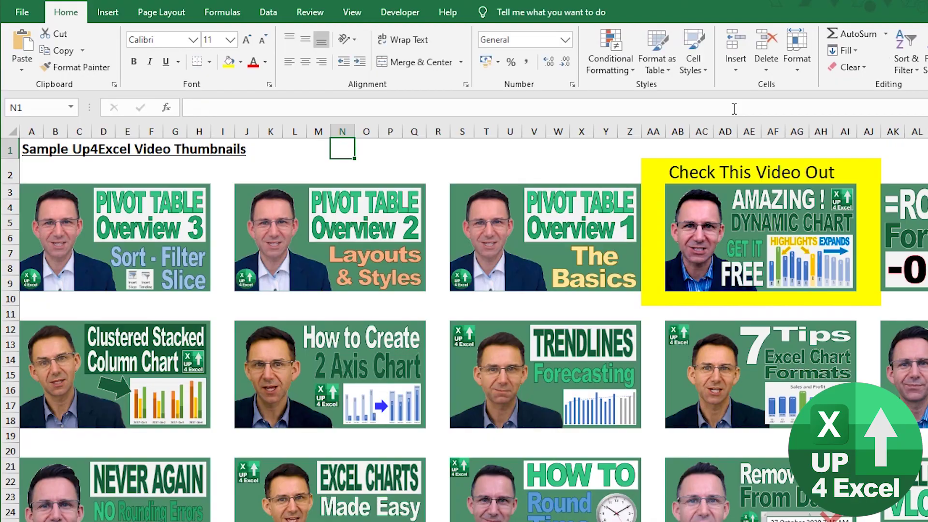